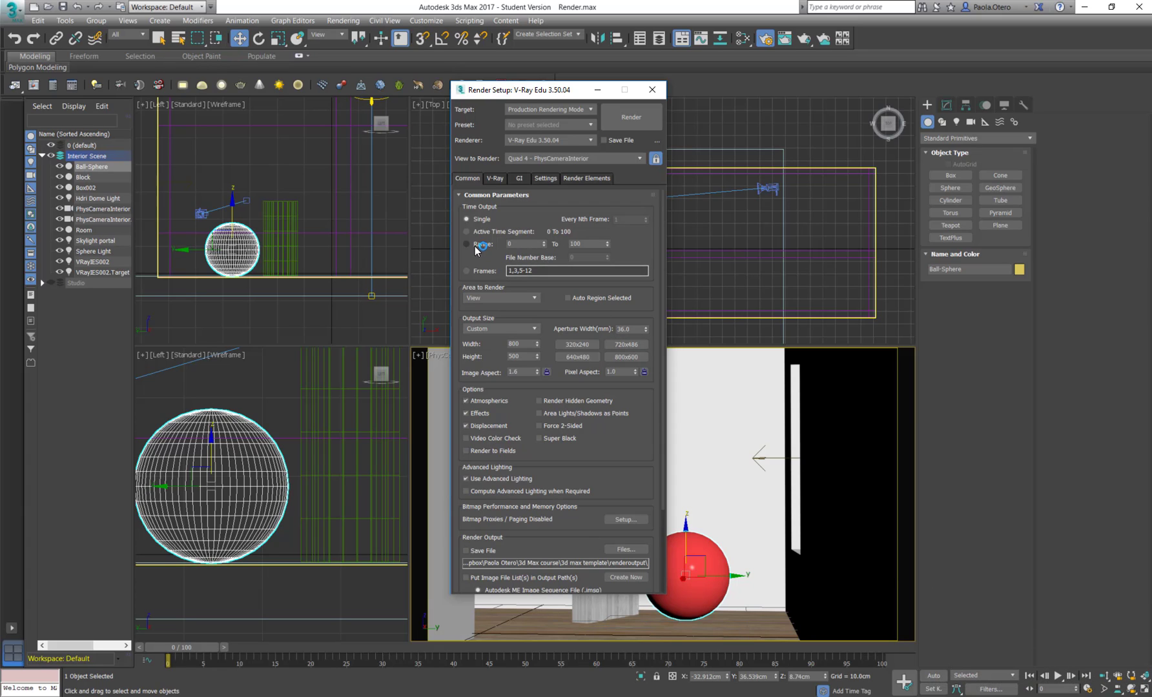
Step: Enlarge the PhysCameraInterior viewport and check that its Show Safe Frames option is enabled
scroll(547, 320, down, 1)
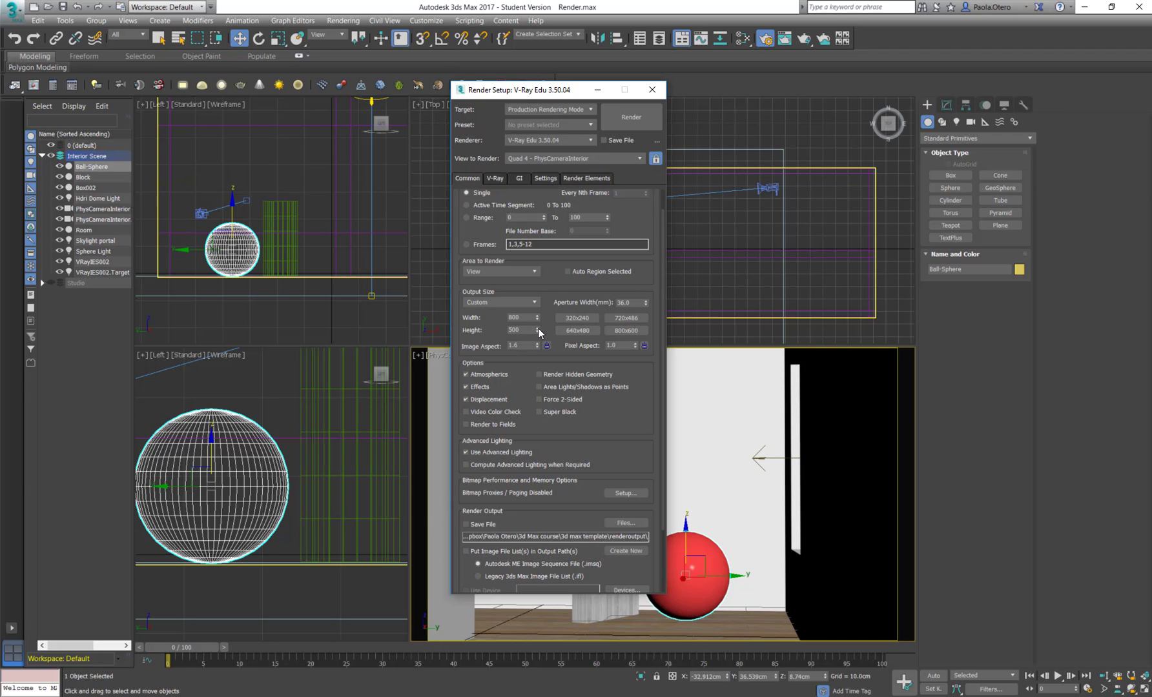
drag(411, 347, 326, 318)
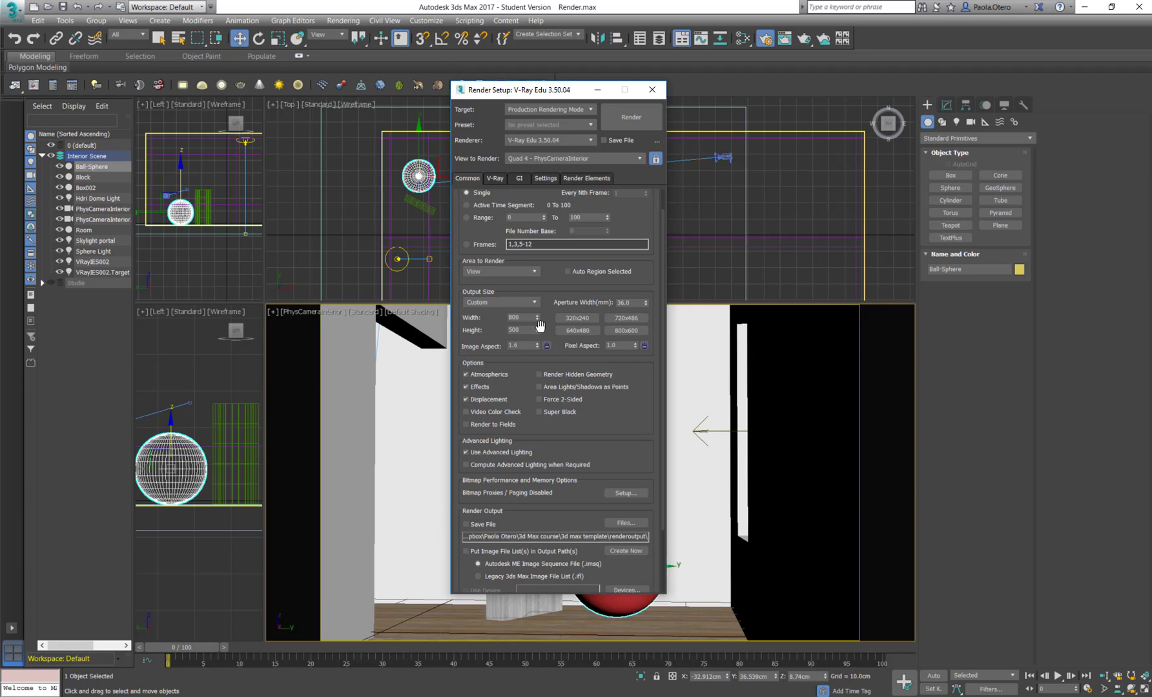
click(313, 312)
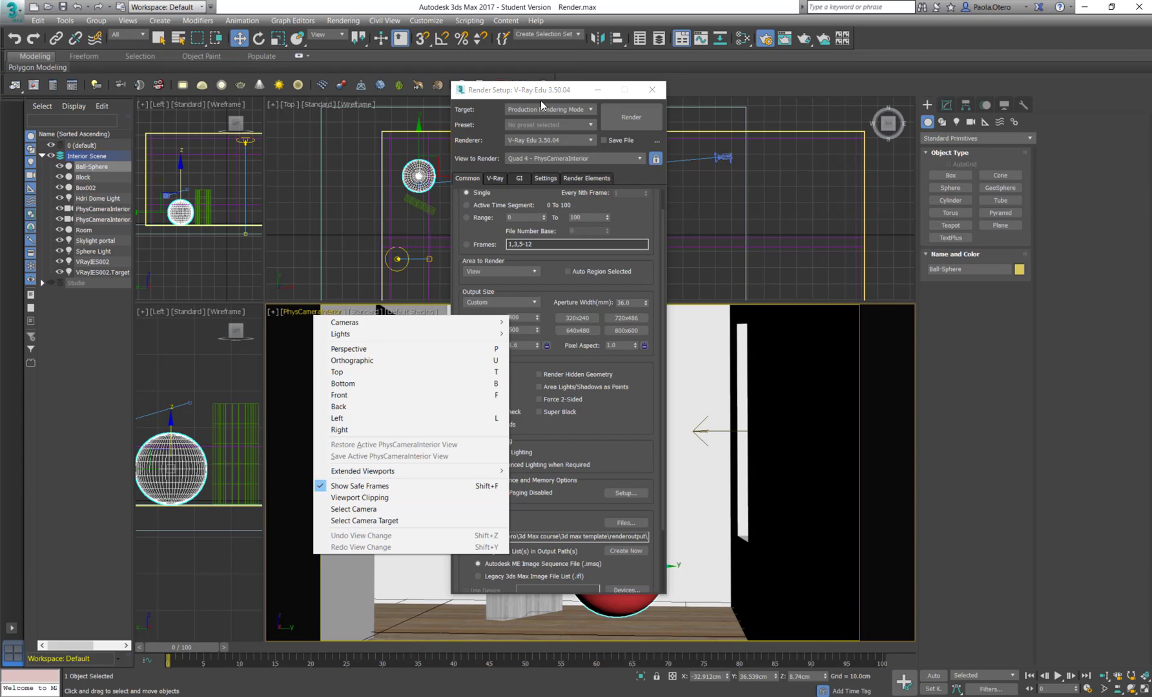
click(351, 492)
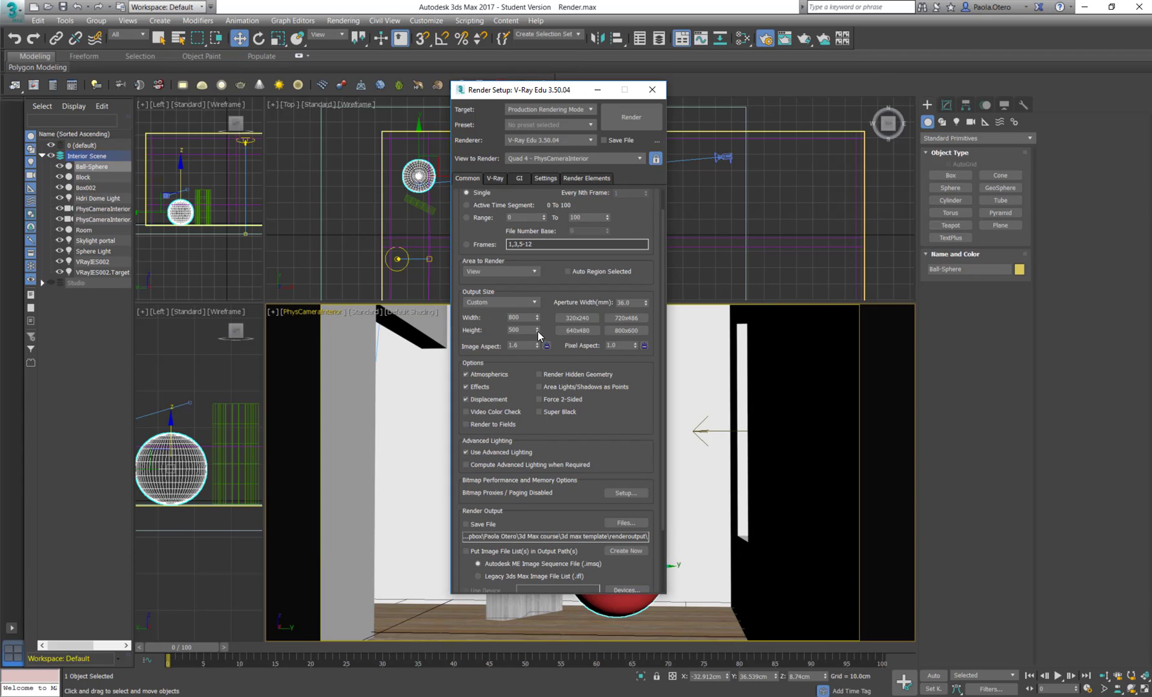
Step: Try an output height of 300 and set it back to 500
double_click(516, 329)
text(300)
key(Return)
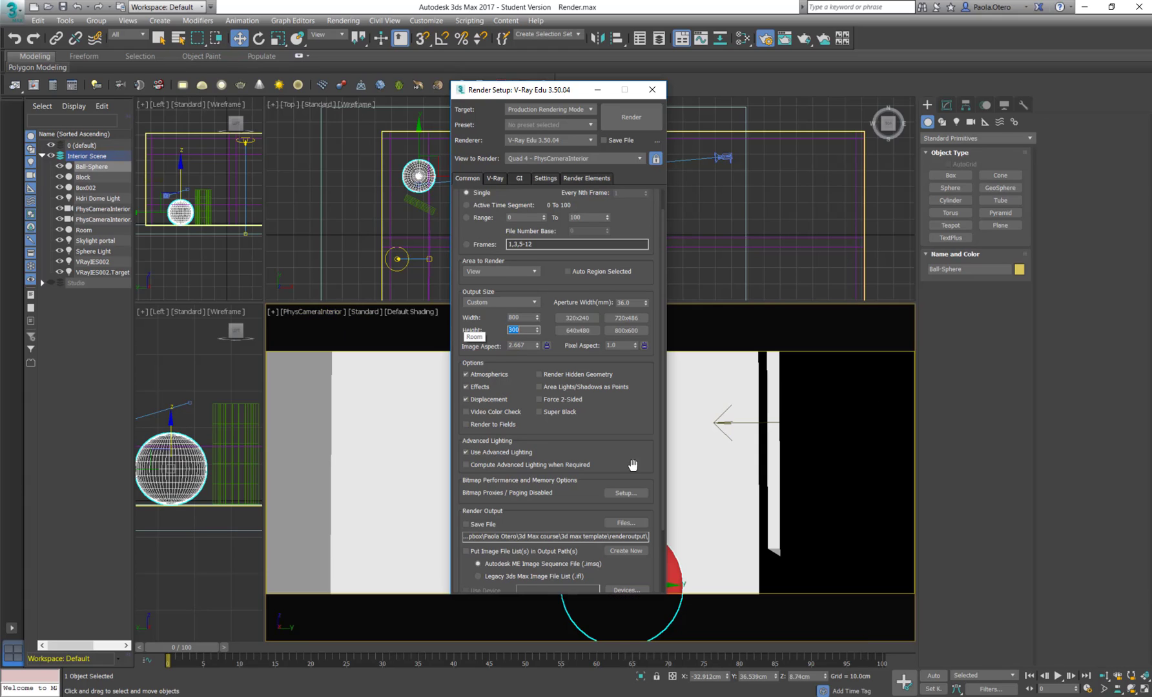
text(500)
key(Return)
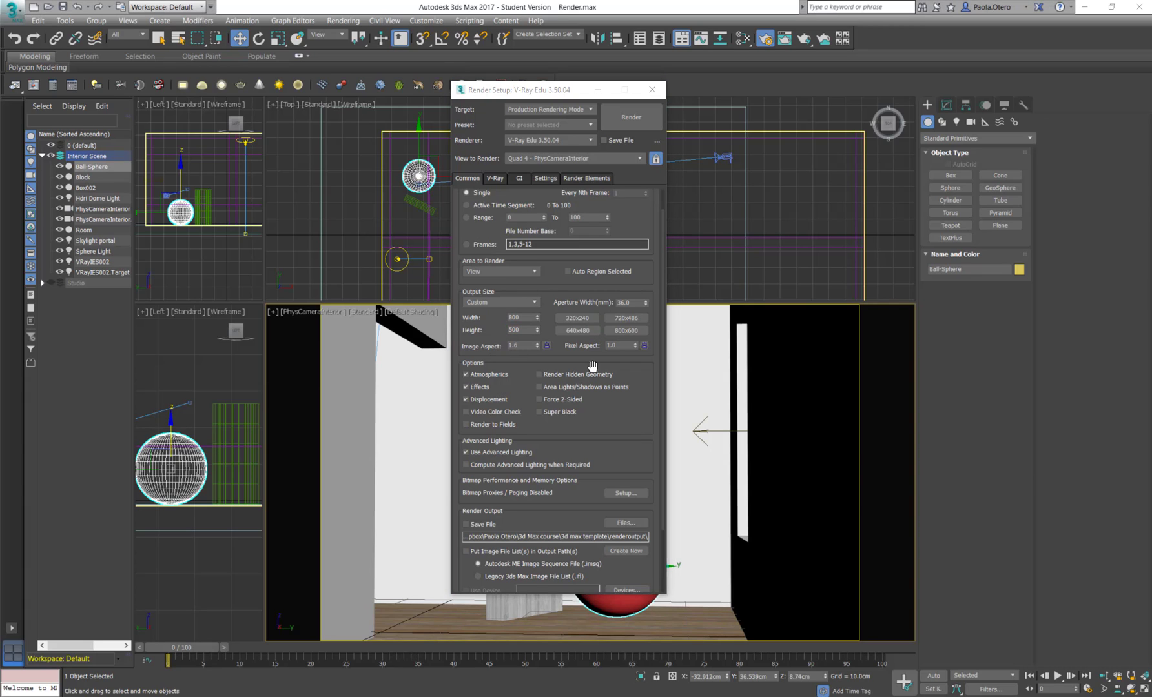
Step: Inspect the renderers available for Production under Assign Renderer and cancel without changing the assignment
scroll(598, 417, down, 3)
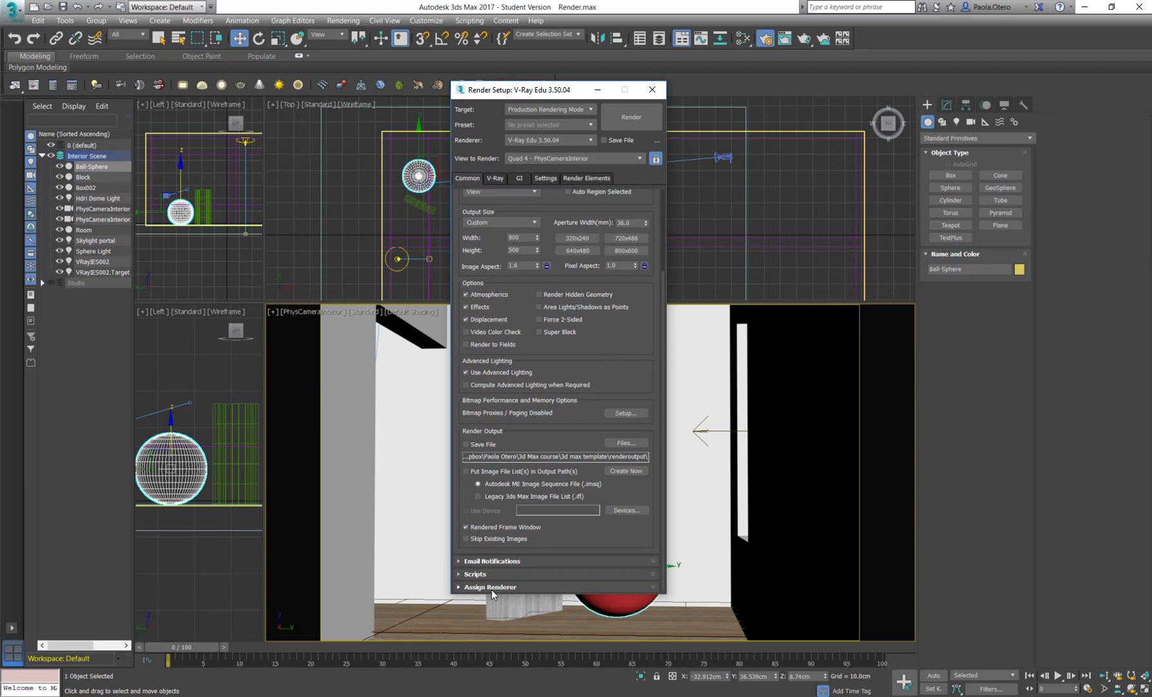
click(459, 588)
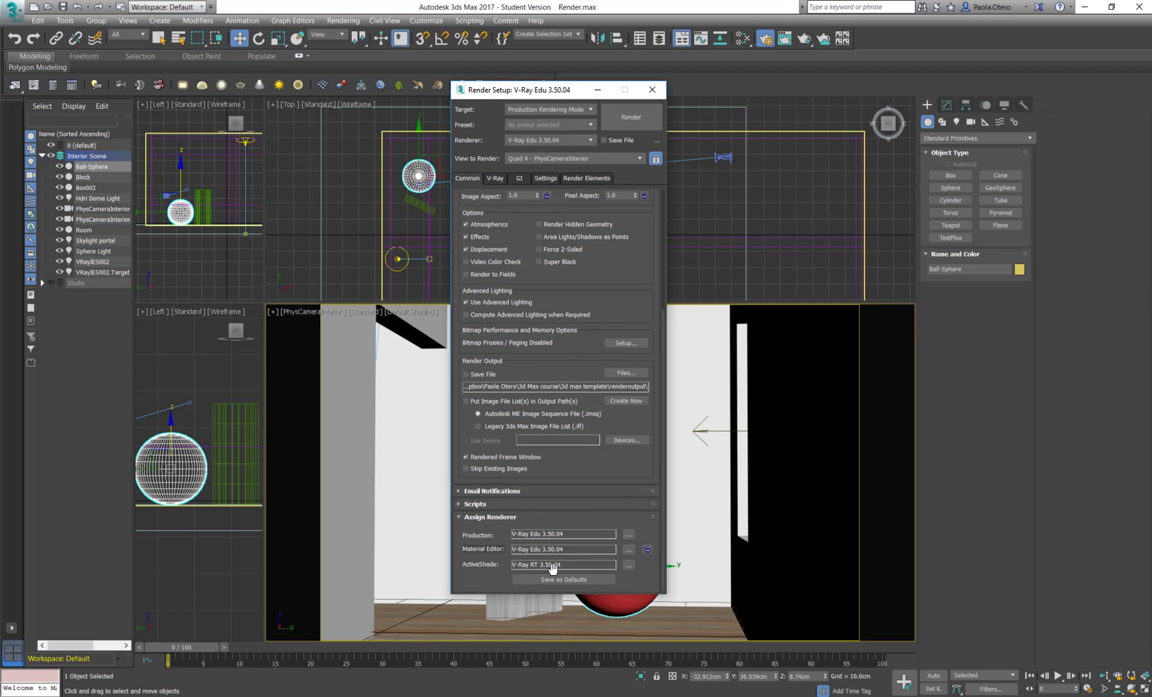
click(628, 534)
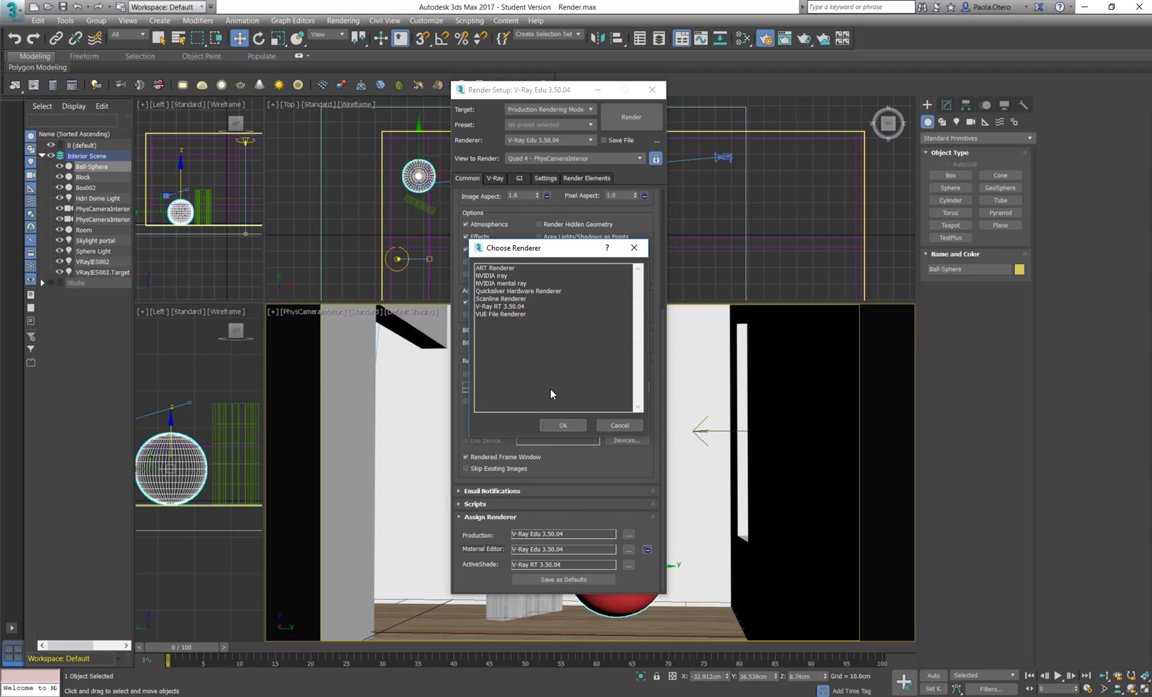
click(617, 425)
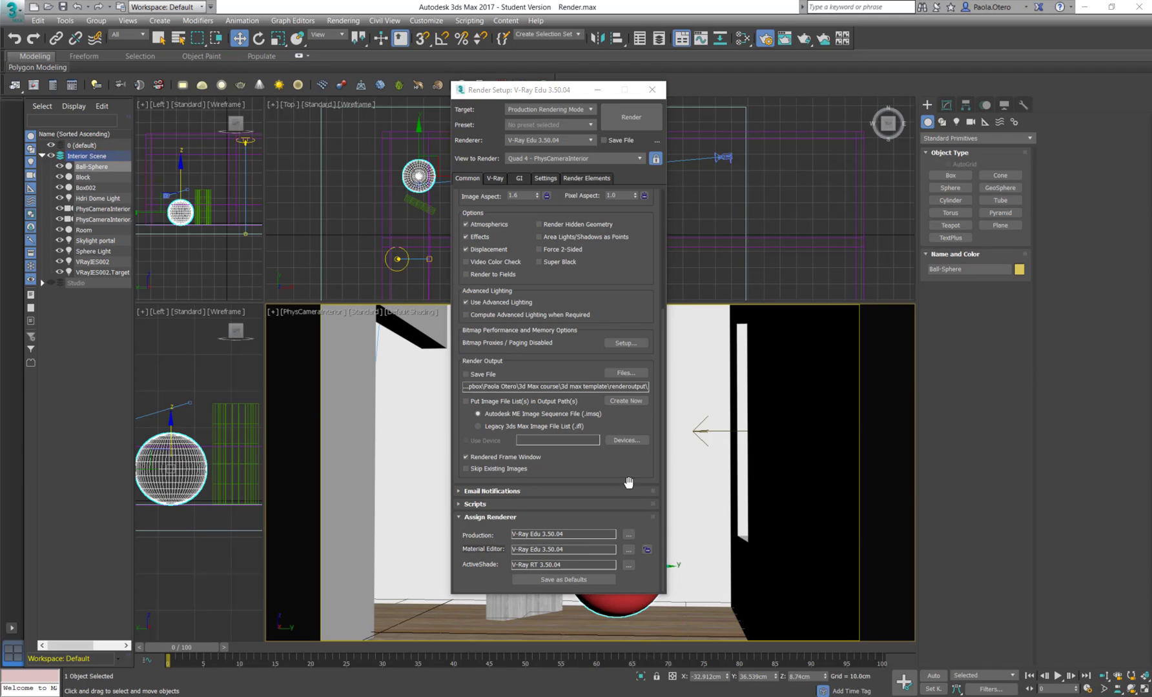
Step: Expand V-Ray's Frame buffer settings and try Get resolution from MAX off and on again
click(494, 180)
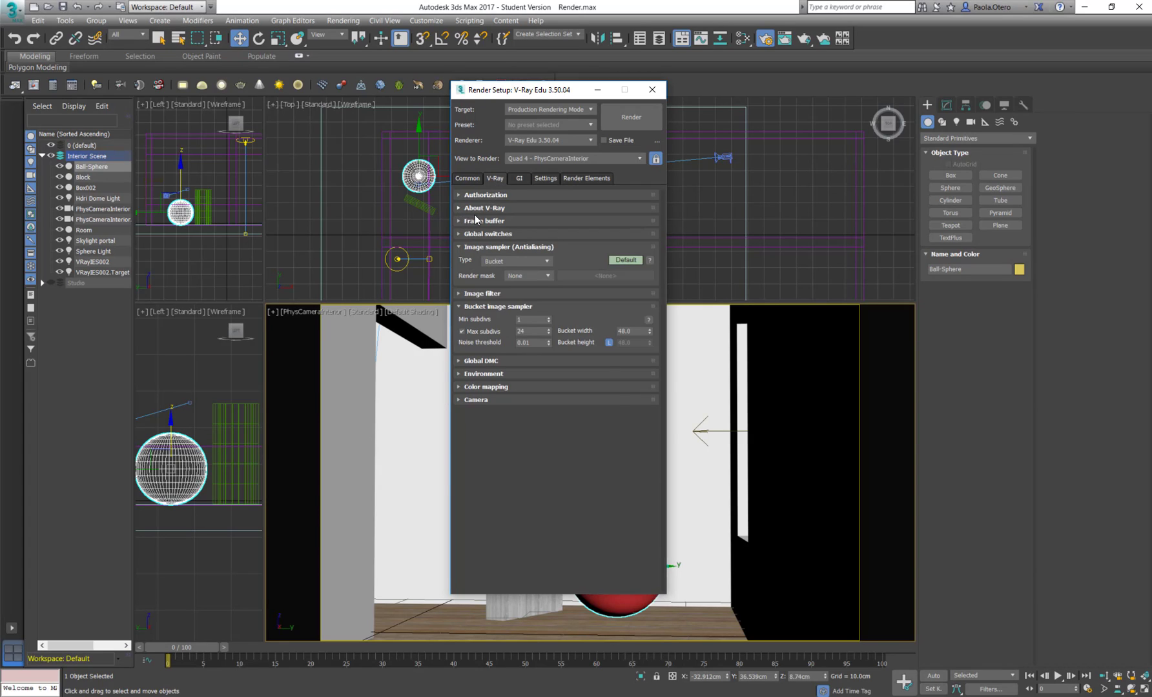
click(459, 221)
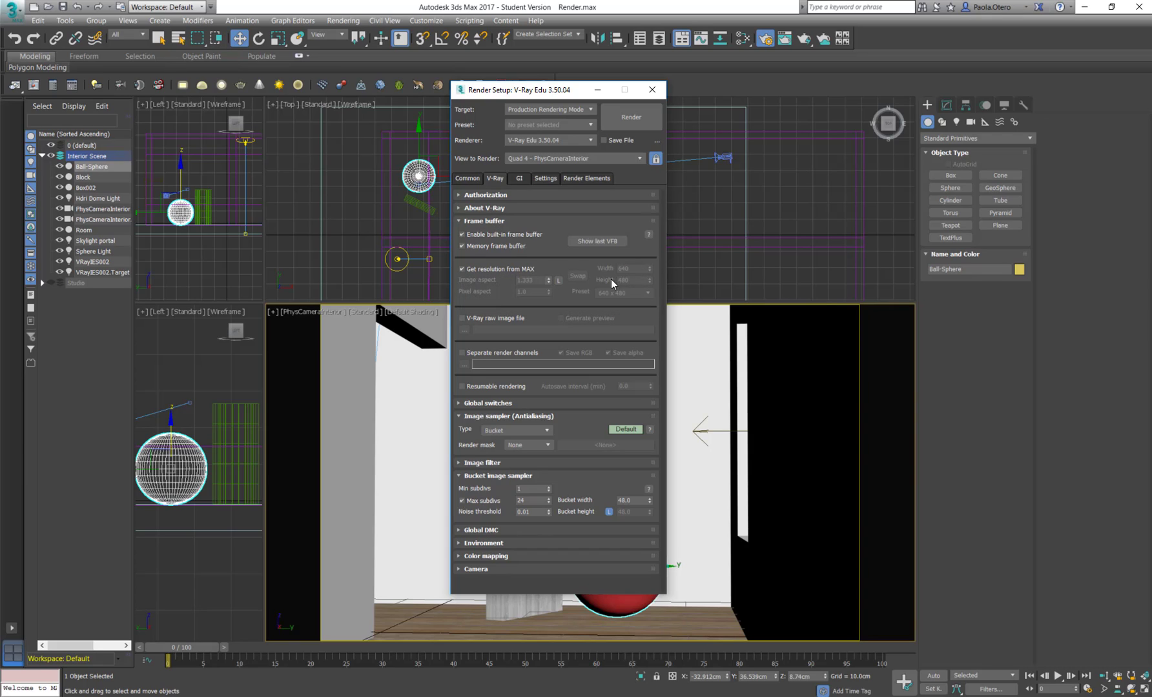
click(462, 269)
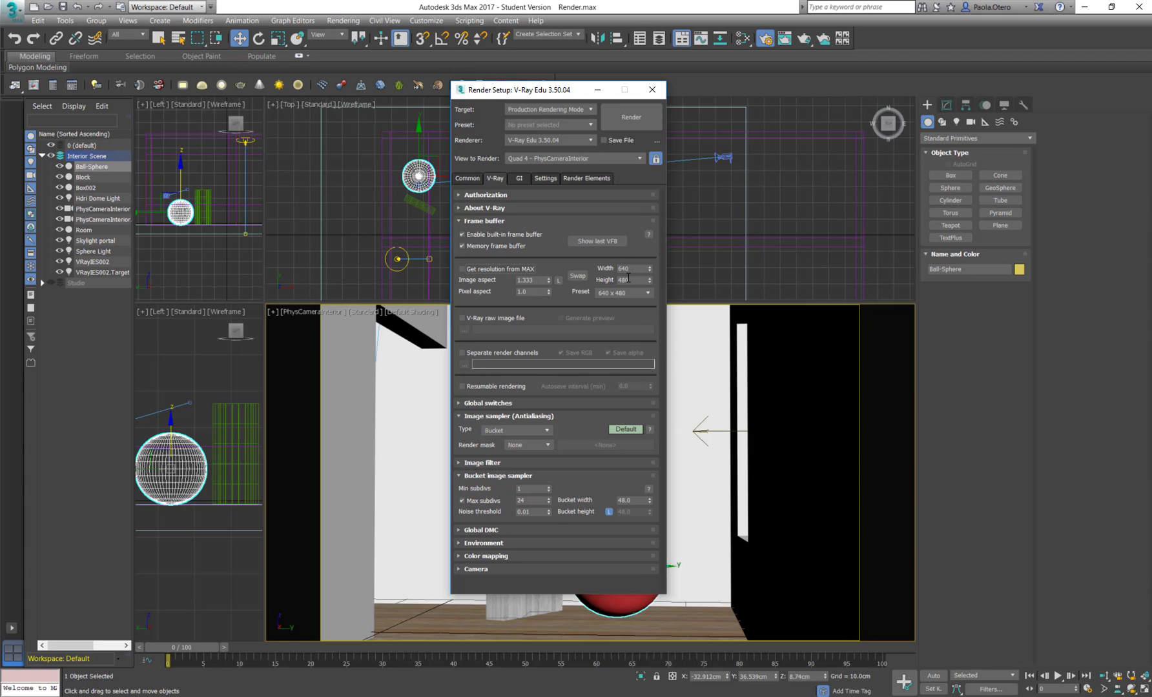
click(462, 268)
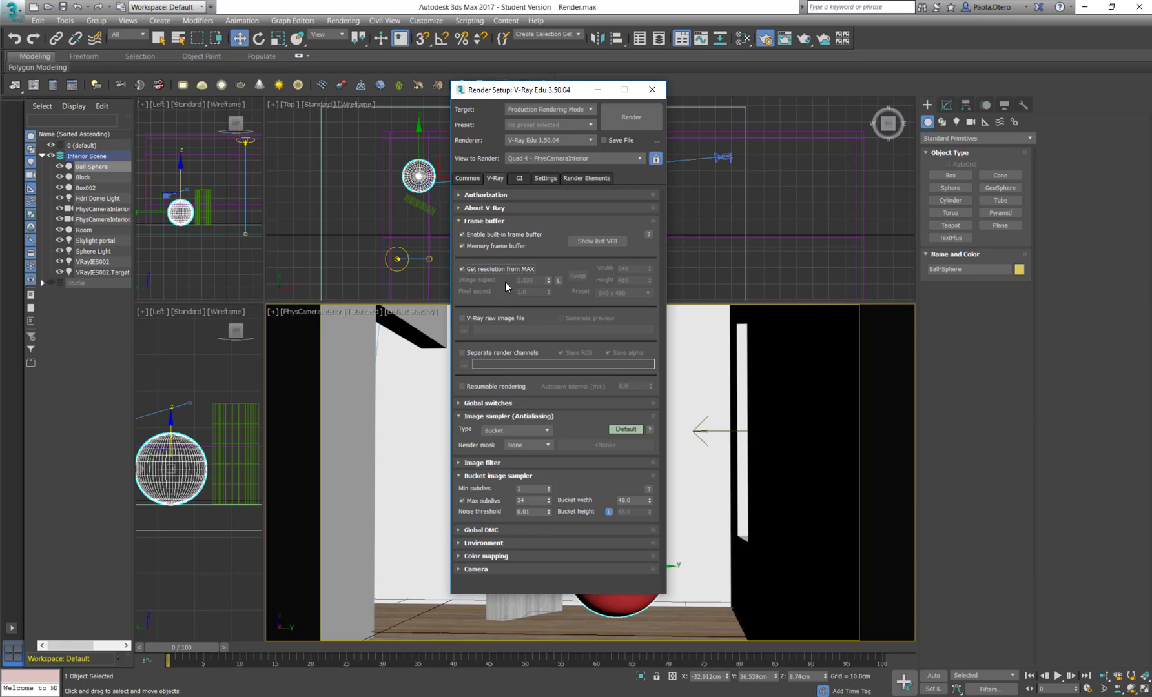
Step: Compare the output size in Common Parameters with the resolution settings of the V-Ray frame buffer
click(467, 179)
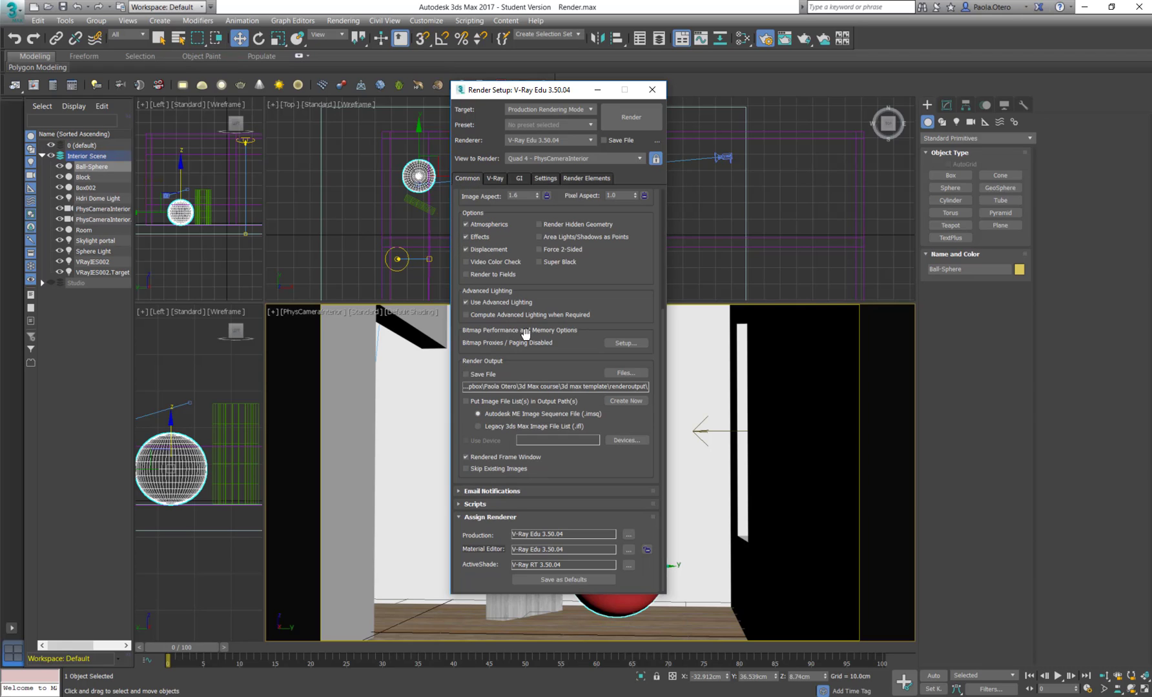
scroll(512, 215, up, 5)
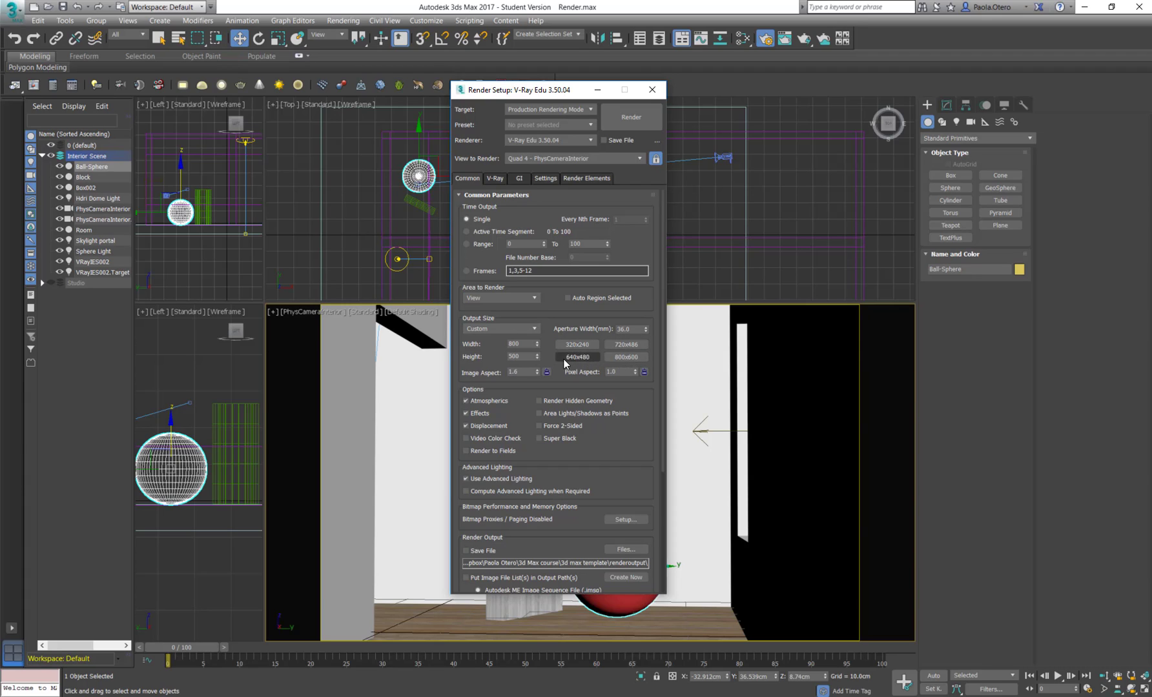
click(495, 178)
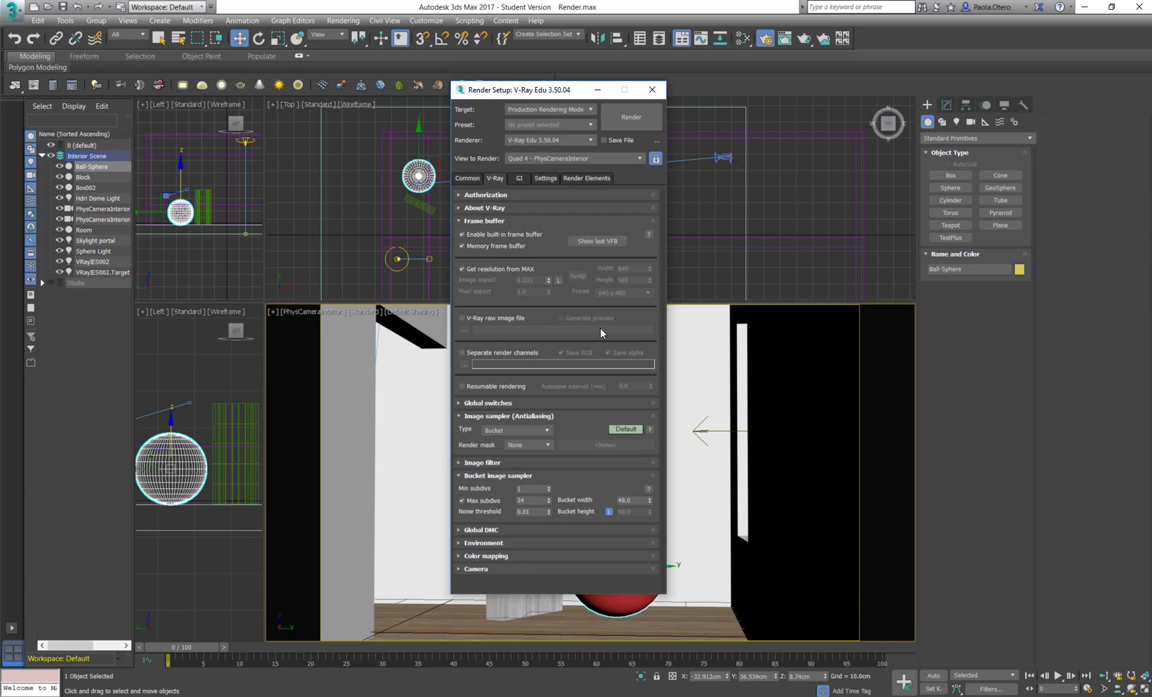
click(478, 183)
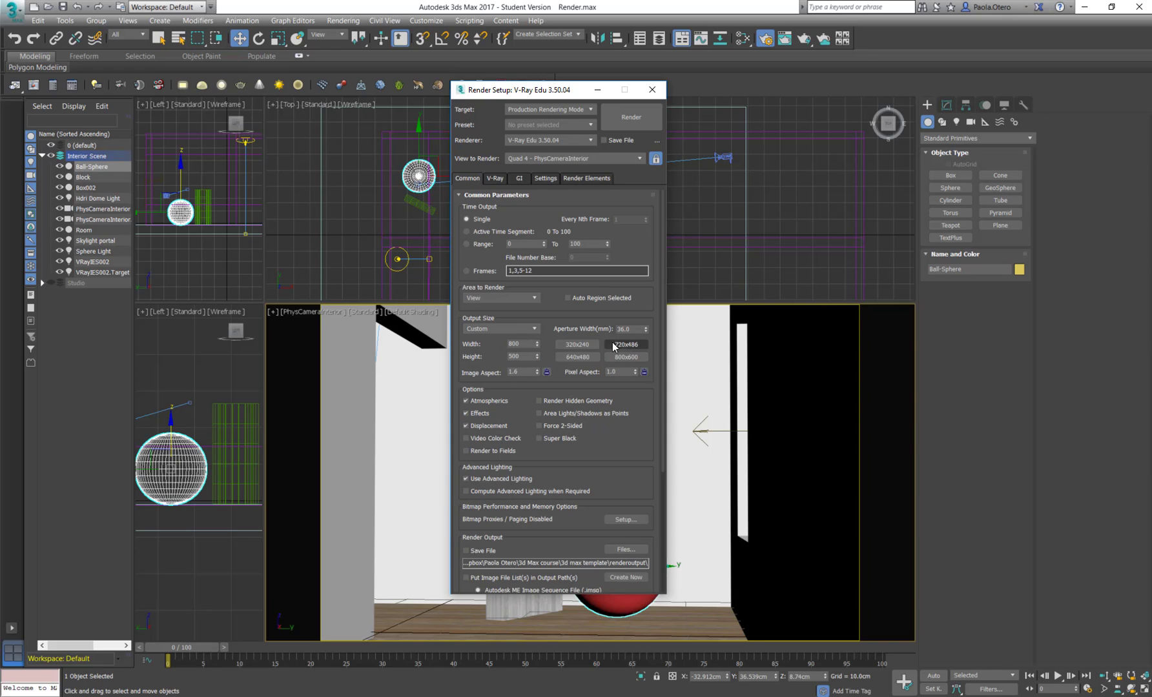
click(500, 179)
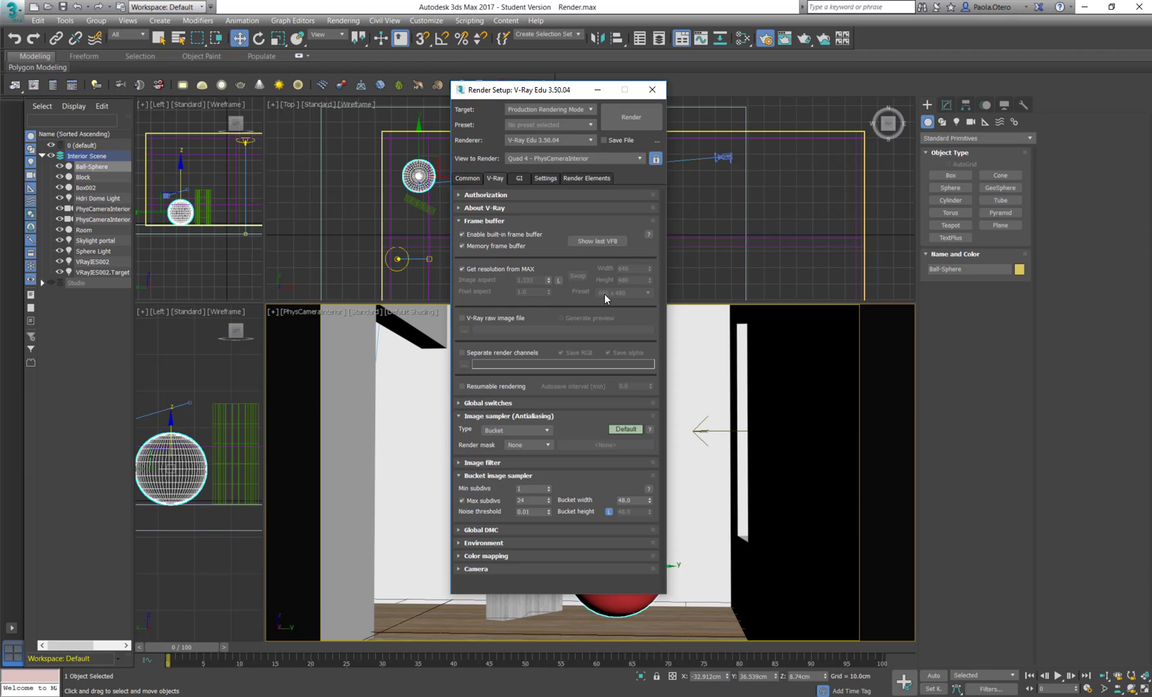
Step: Disable Get resolution from MAX and compare the frame buffer's own width and height with the common output size
click(461, 268)
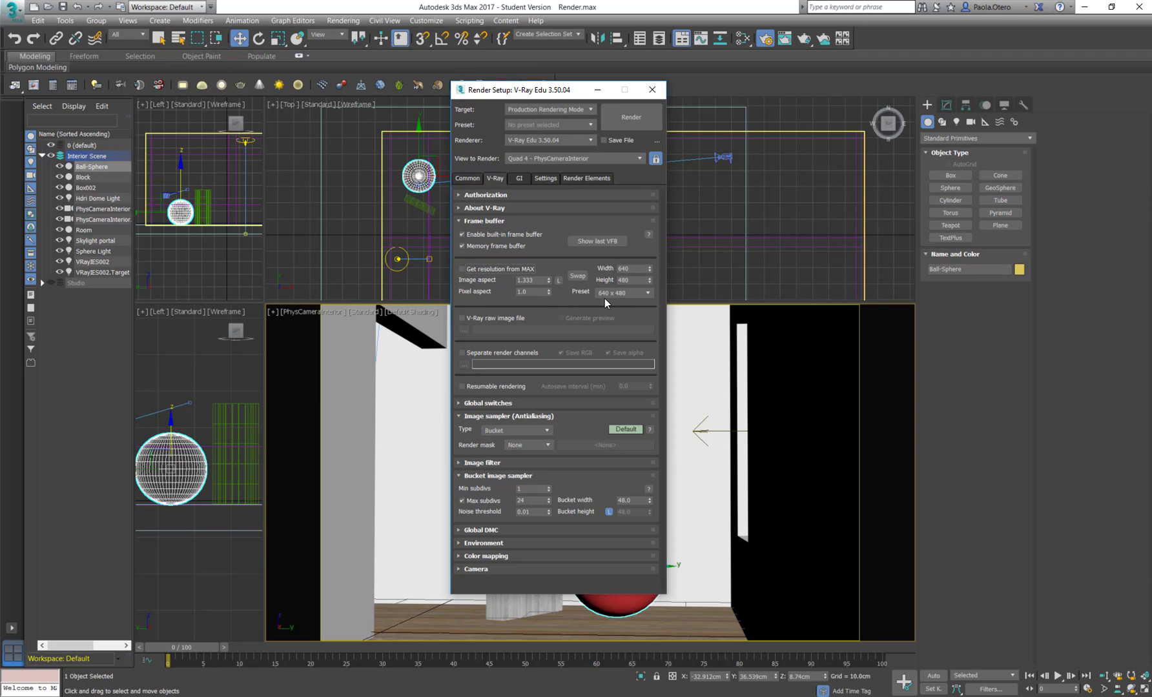
double_click(624, 269)
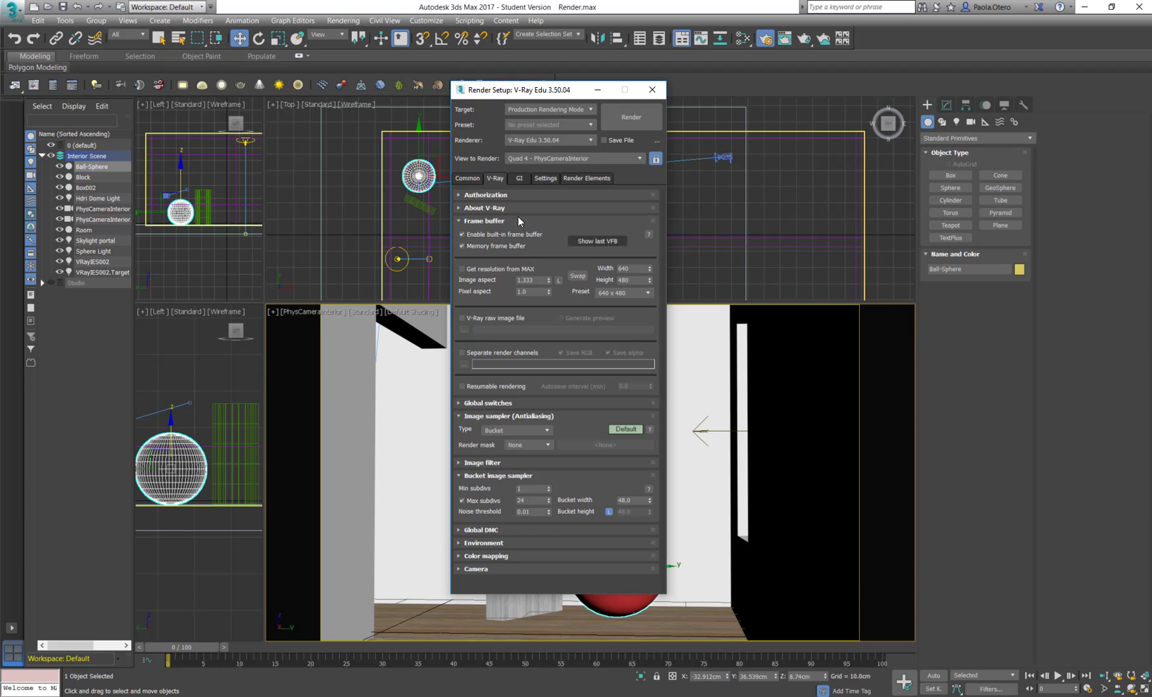
click(471, 179)
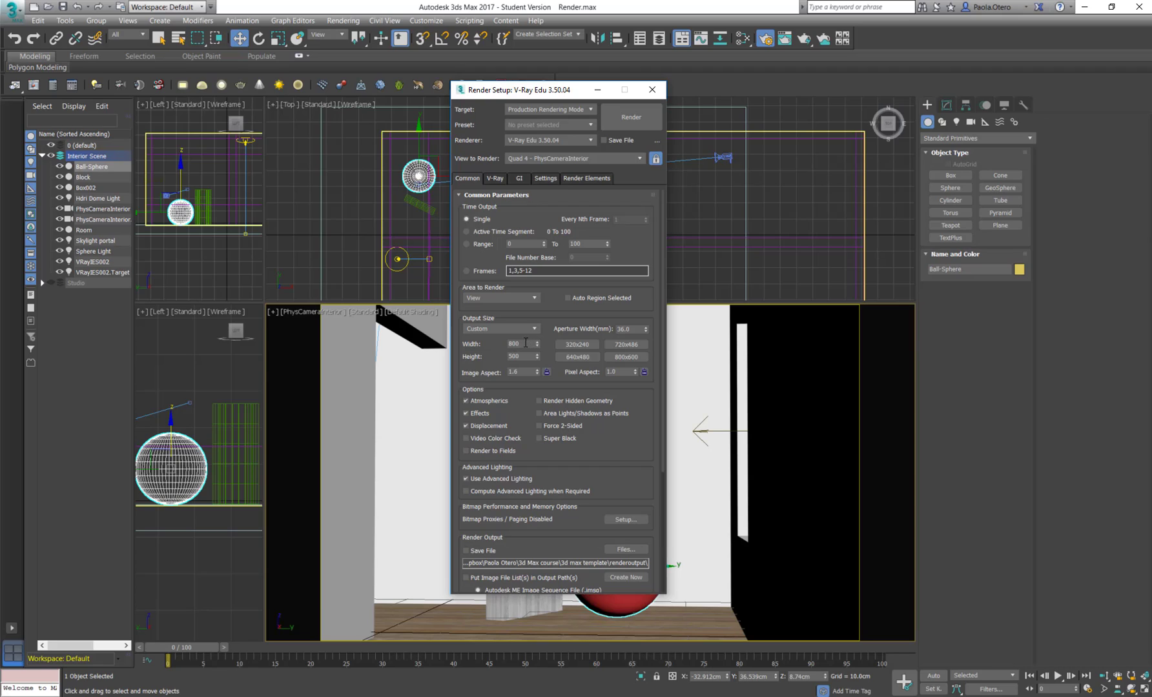
click(489, 179)
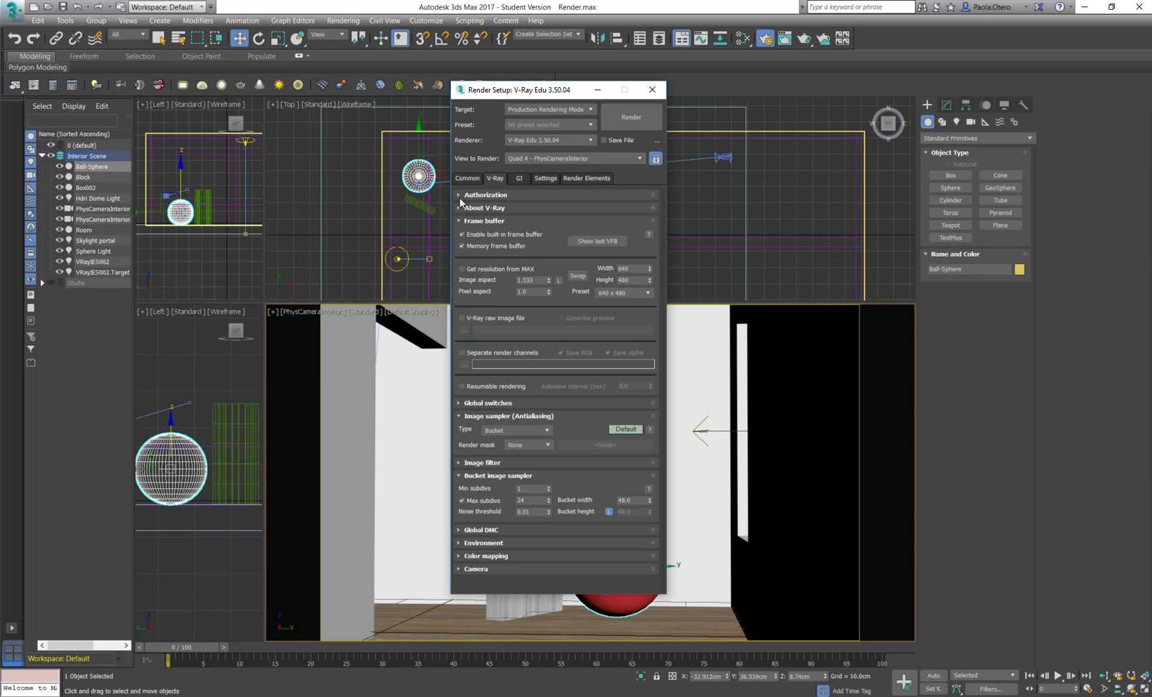
click(468, 179)
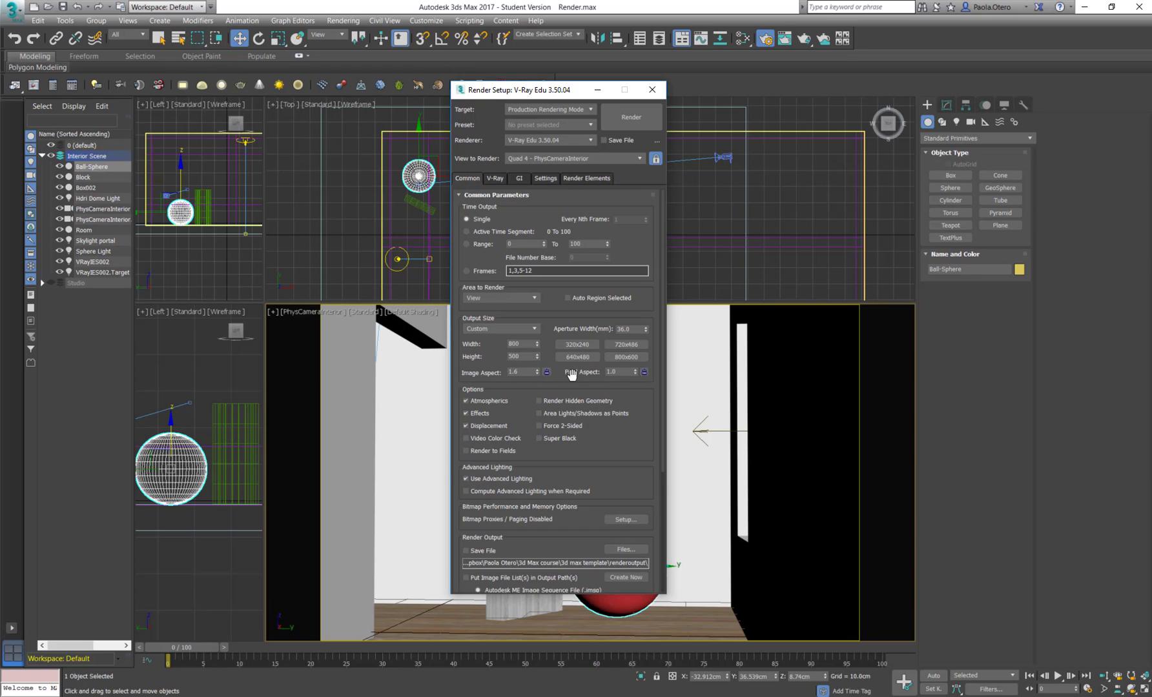
Step: Try a square output by setting the height to 800, and restore the height to 500
double_click(522, 356)
text(8)
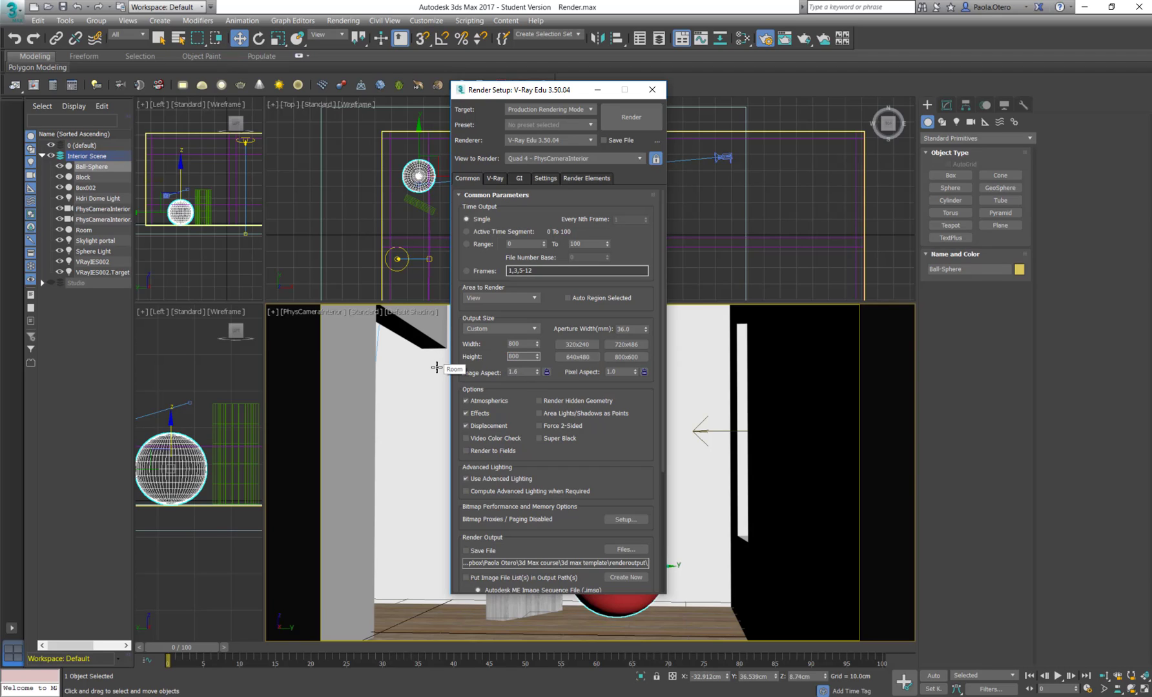
key(Return)
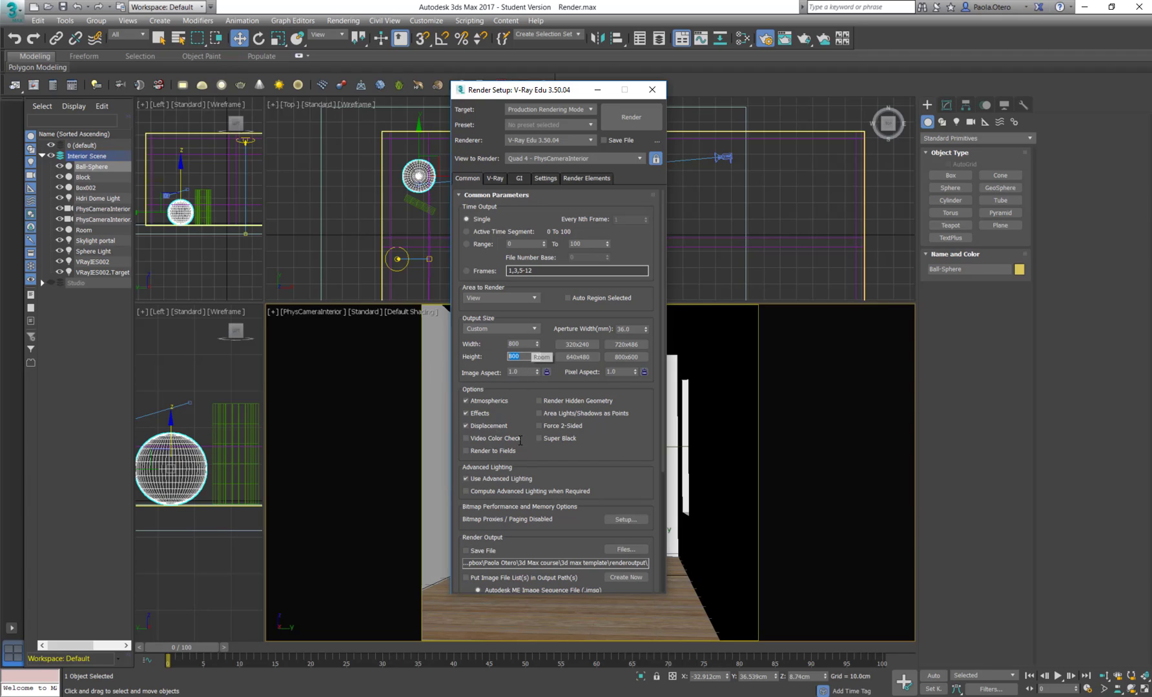
text(50)
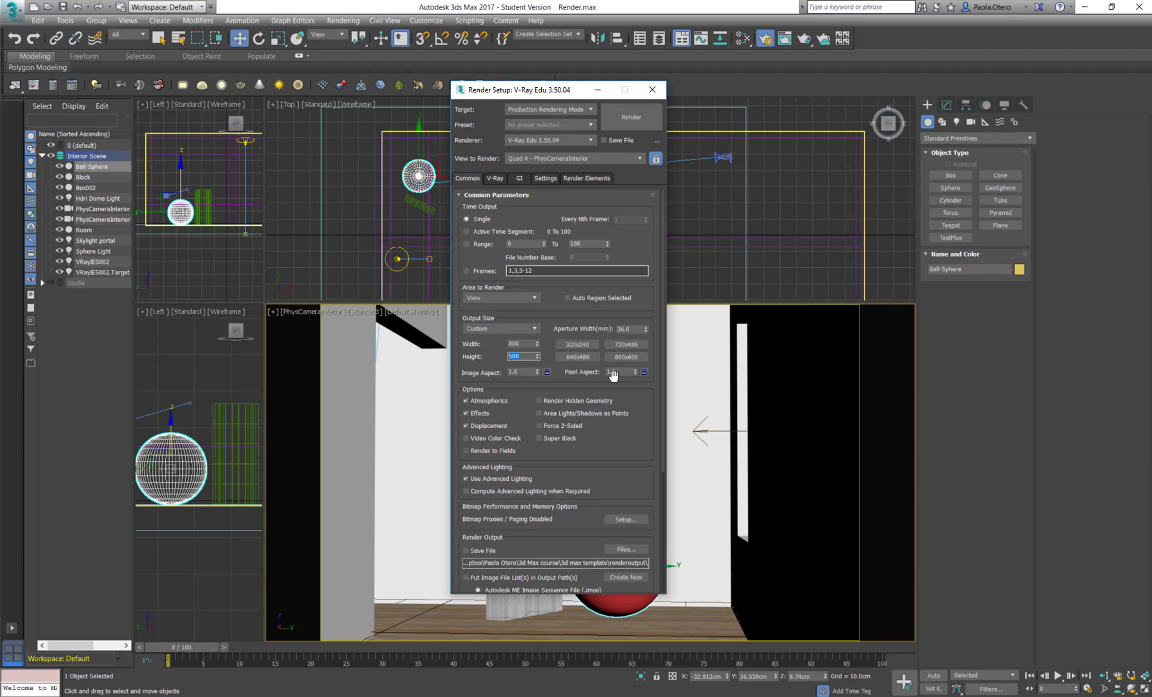
click(546, 374)
Step: Re-enable Get resolution from MAX in the V-Ray frame buffer settings
click(496, 179)
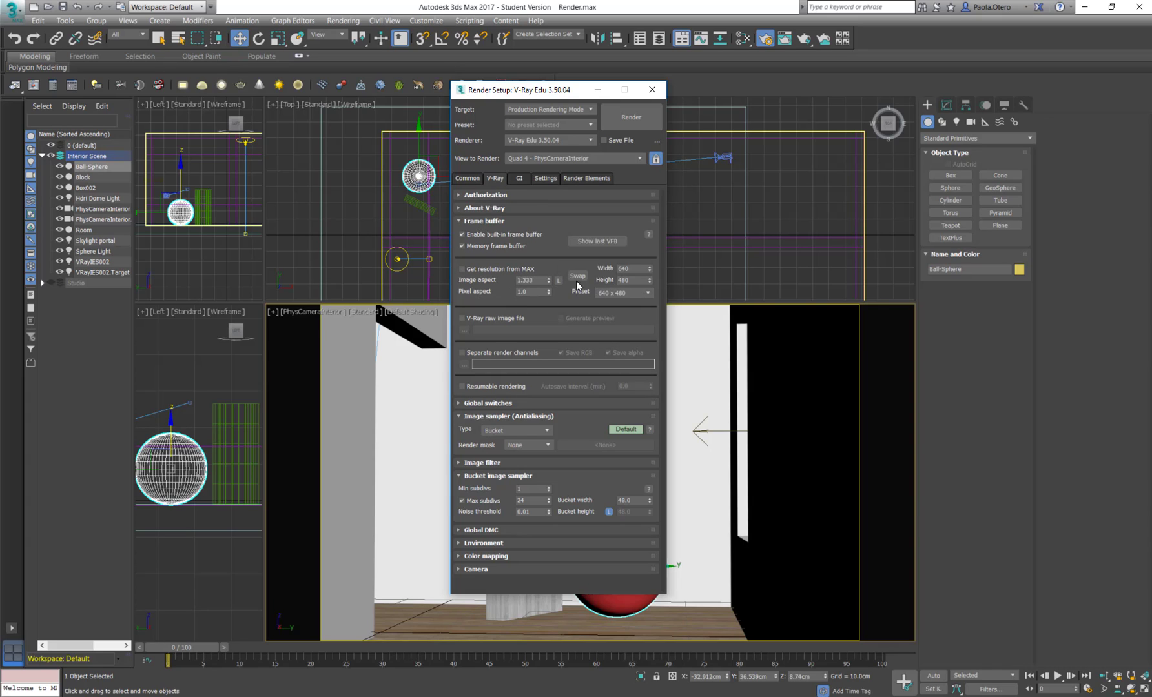
click(461, 269)
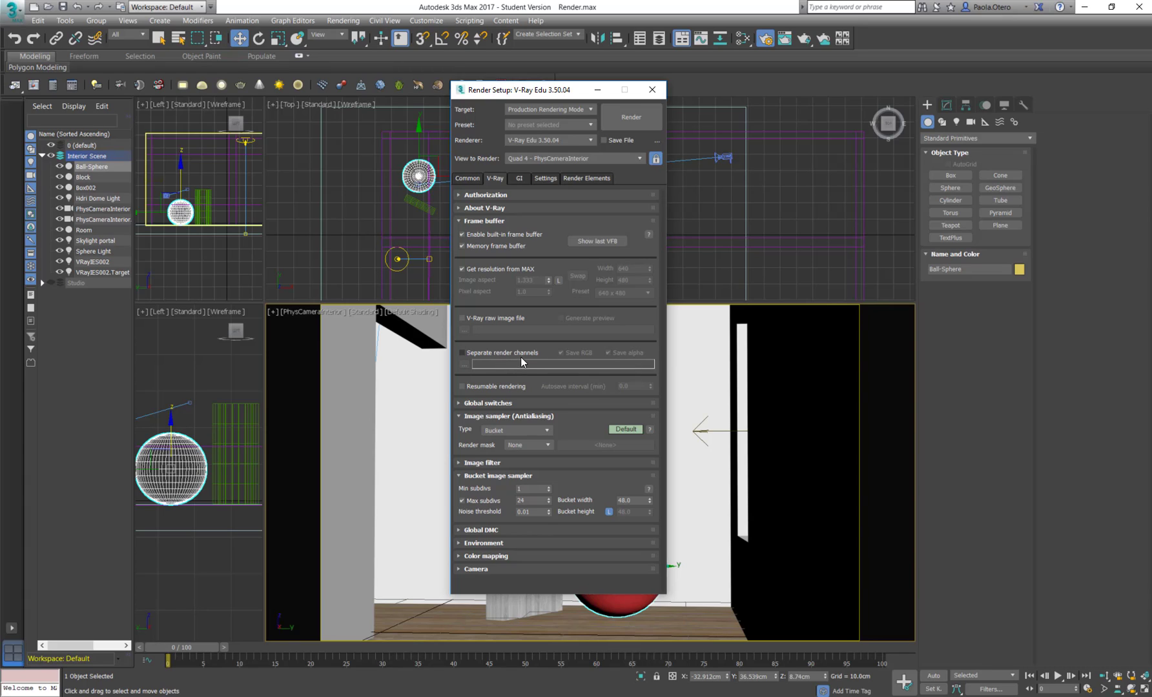
Step: Enable V-Ray raw image file output and browse to the sceneassets folder of the 3d max template project
click(462, 318)
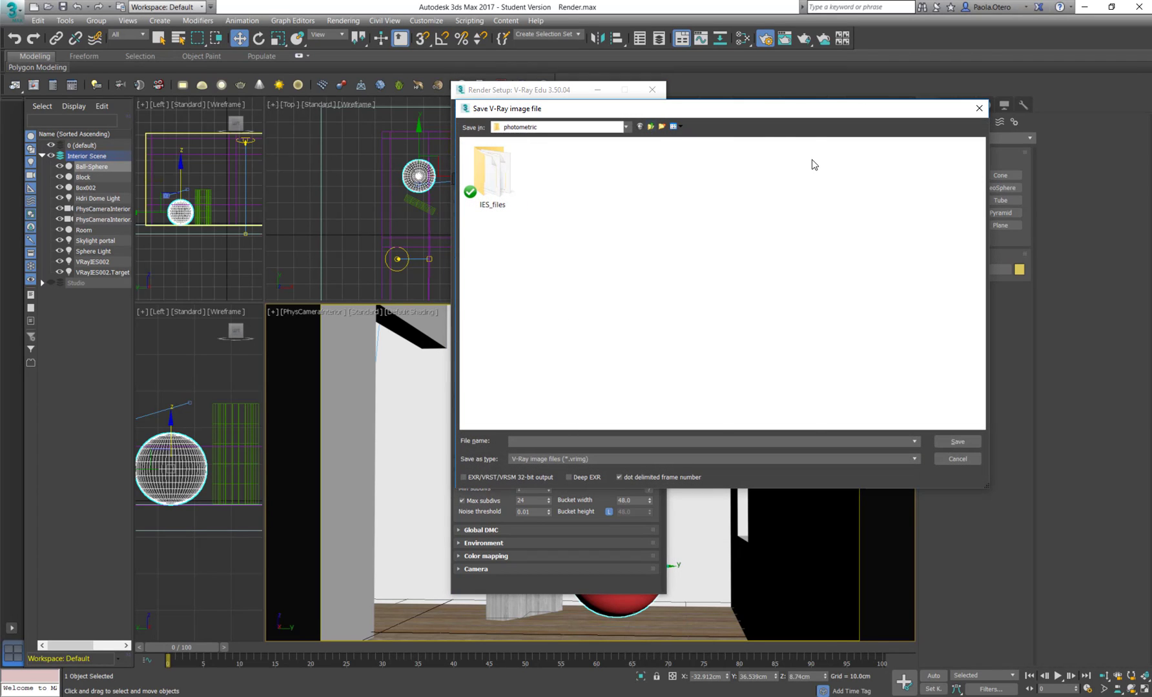
click(651, 127)
click(651, 127)
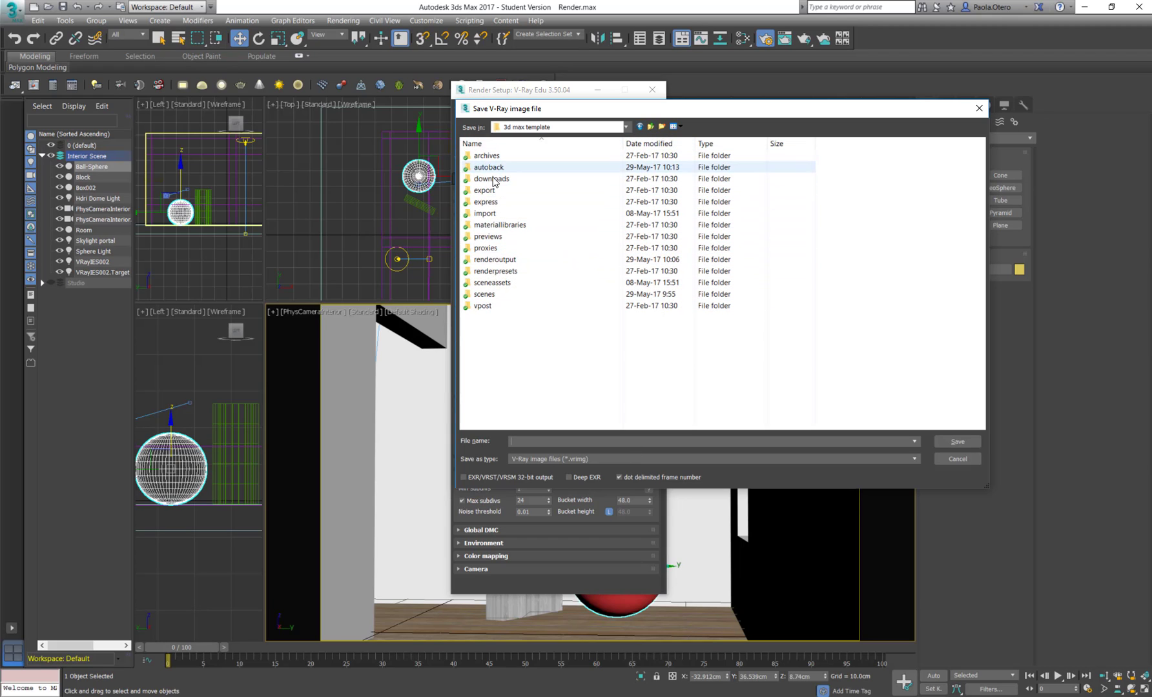
click(502, 284)
key(Return)
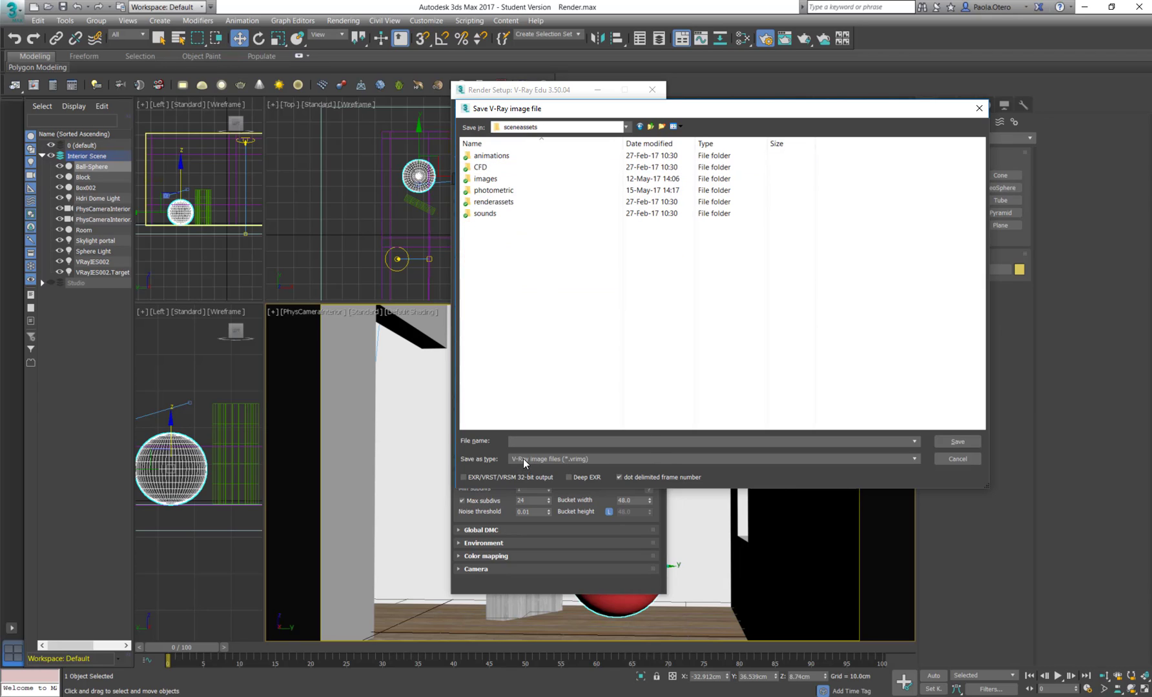
Step: Review the file types offered for the V-Ray raw image, including OpenEXR, and cancel saving without a file name
click(612, 459)
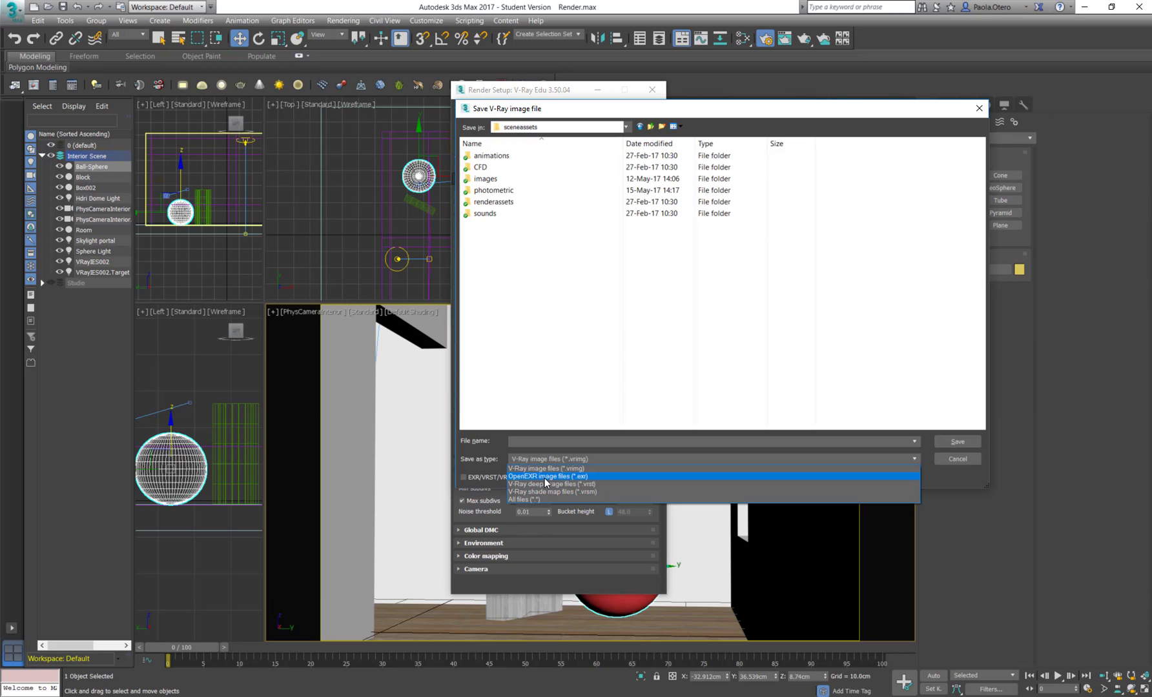
click(944, 463)
click(961, 461)
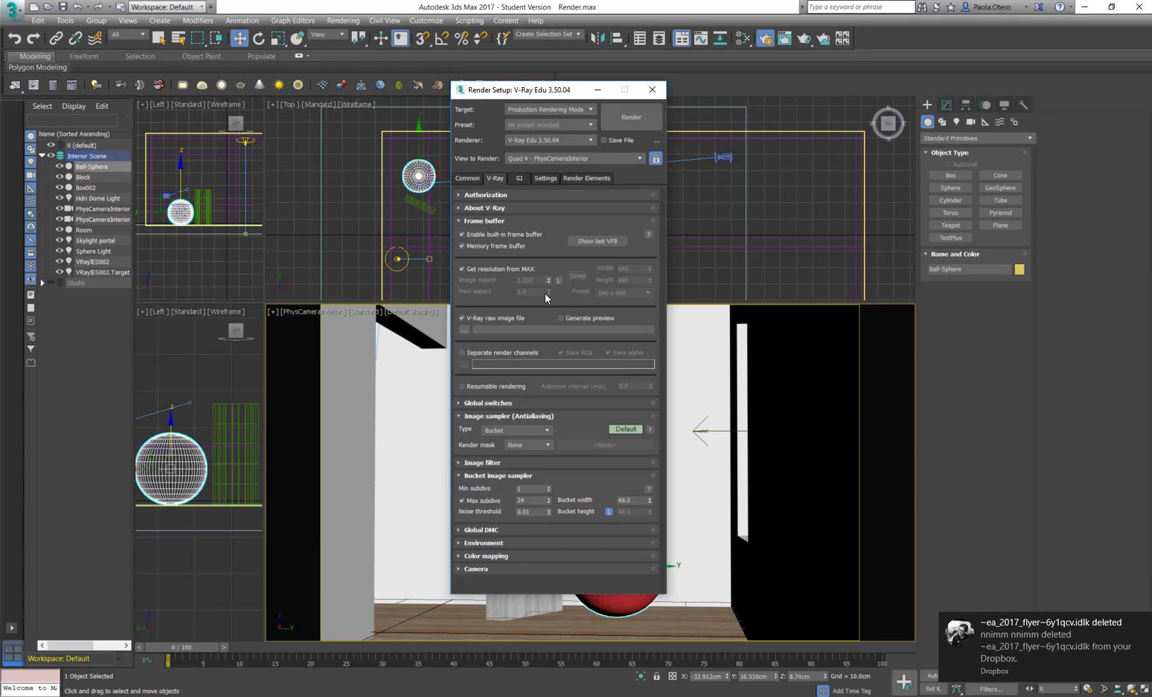
click(1143, 623)
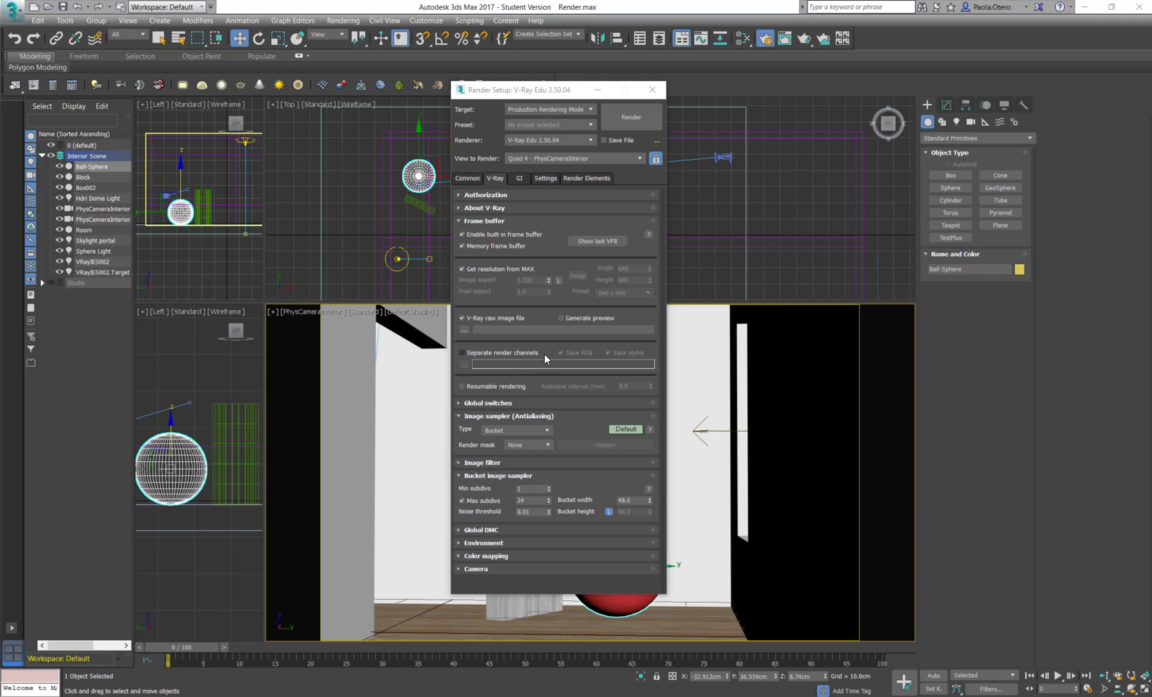
Step: Turn off the V-Ray raw image file output in the frame buffer settings
click(461, 319)
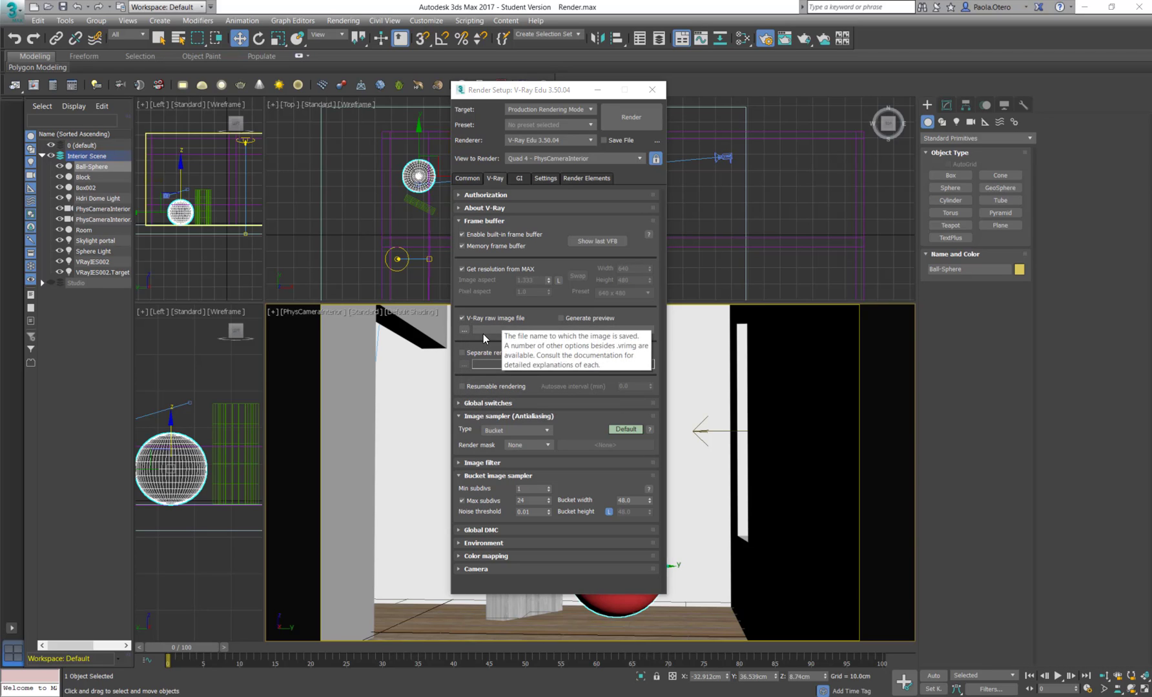
click(461, 320)
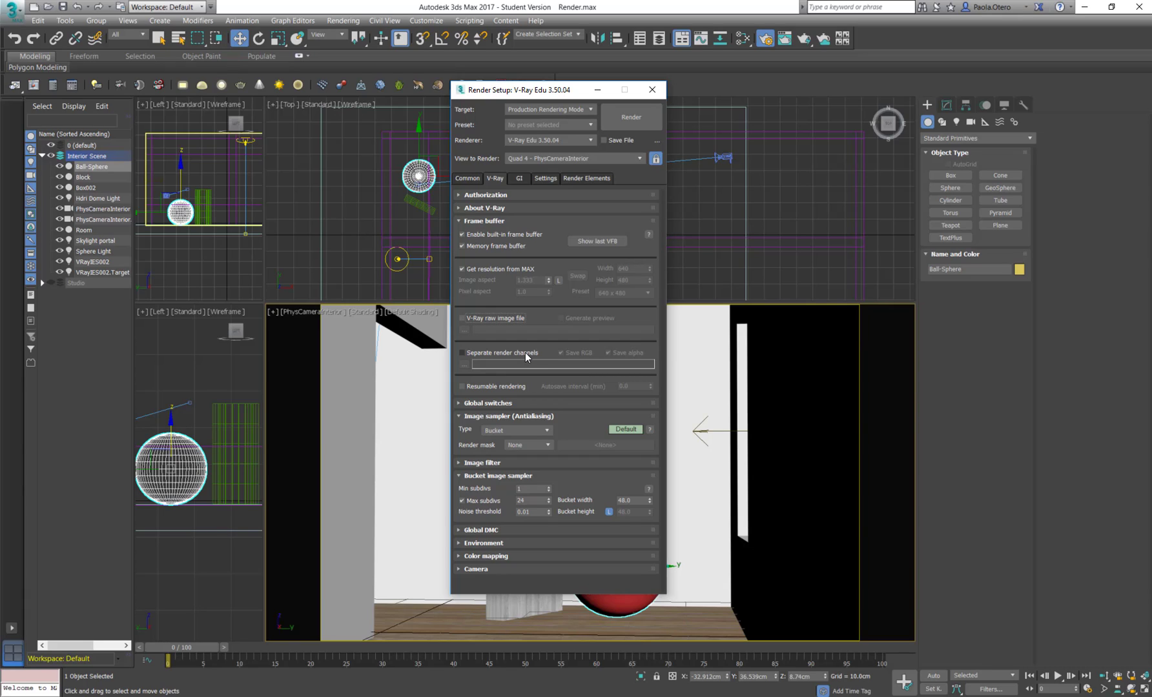
Step: Try the Separate render channels option, view its G-Buffers file selection without saving, and switch the option back off
click(463, 353)
click(465, 365)
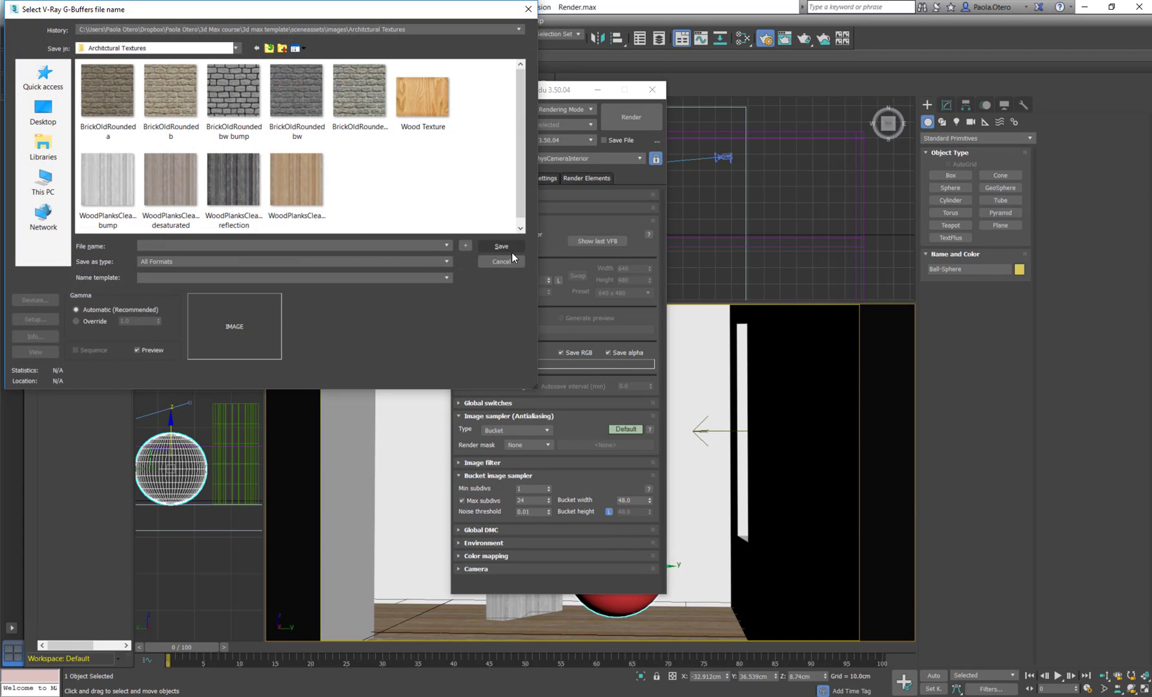
click(509, 260)
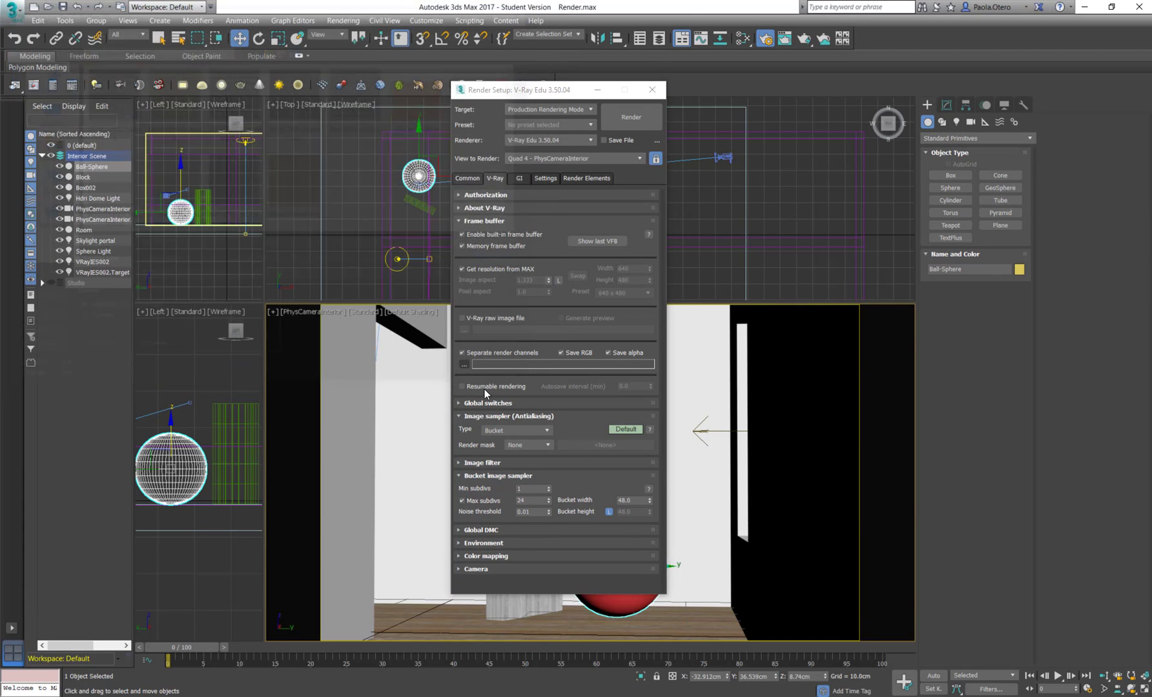
click(462, 353)
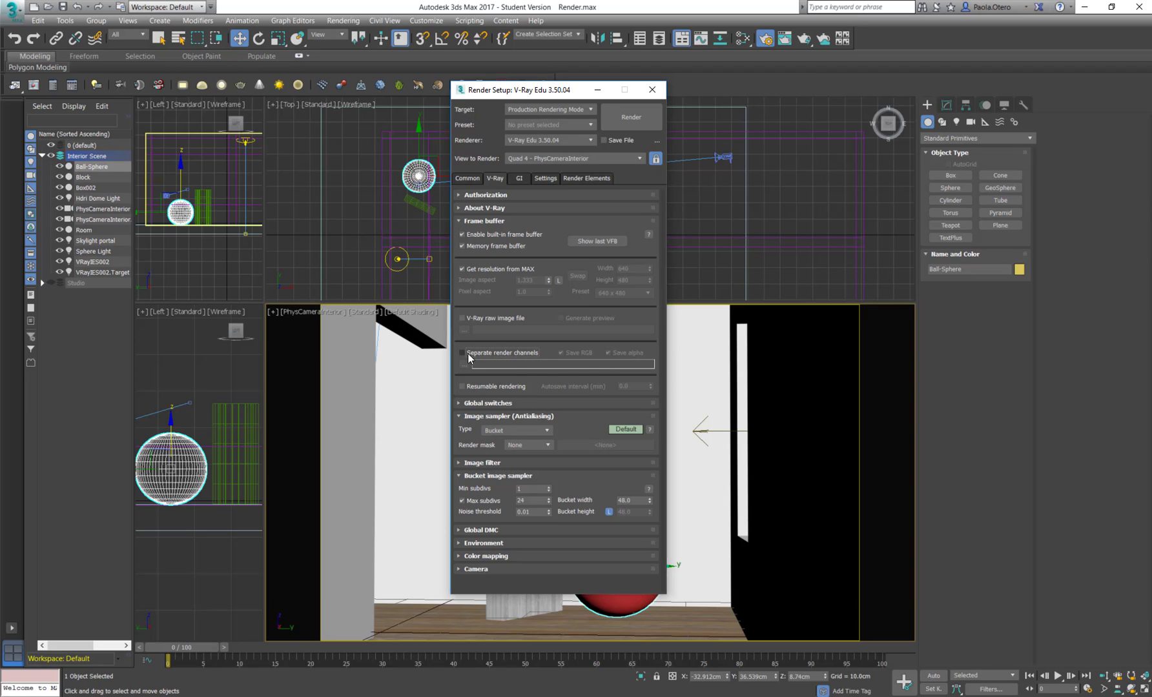
click(463, 353)
click(461, 353)
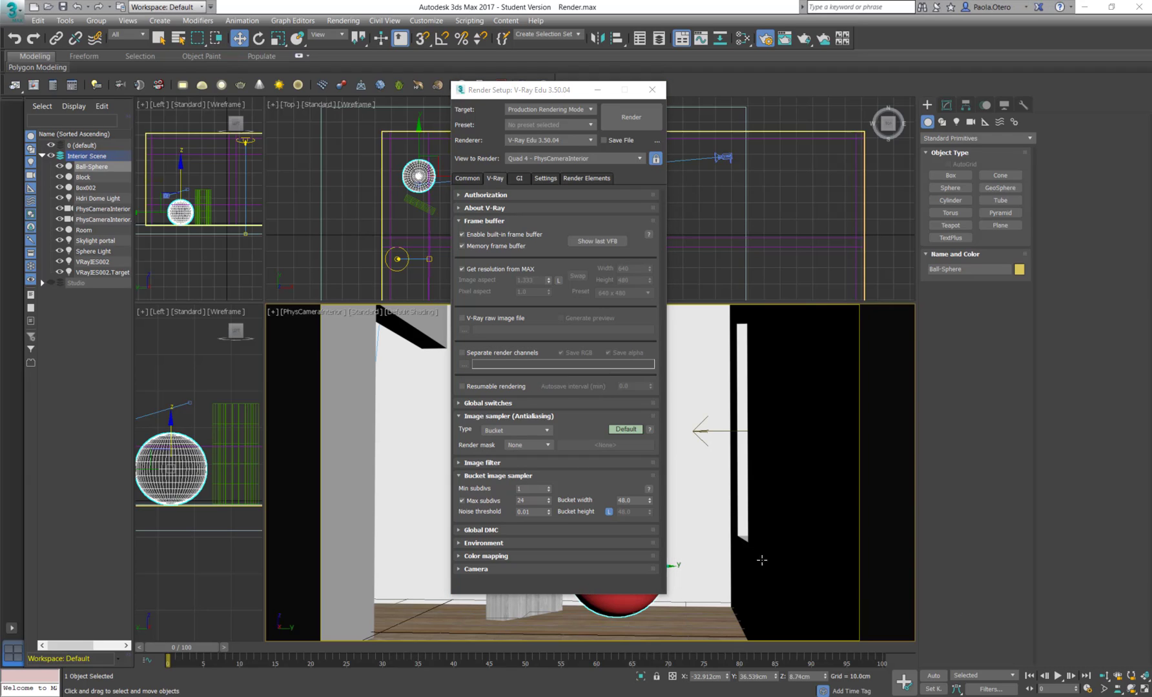
Step: Enable Override mtl in the Global switches and look through the materials offered for it without choosing one
click(459, 221)
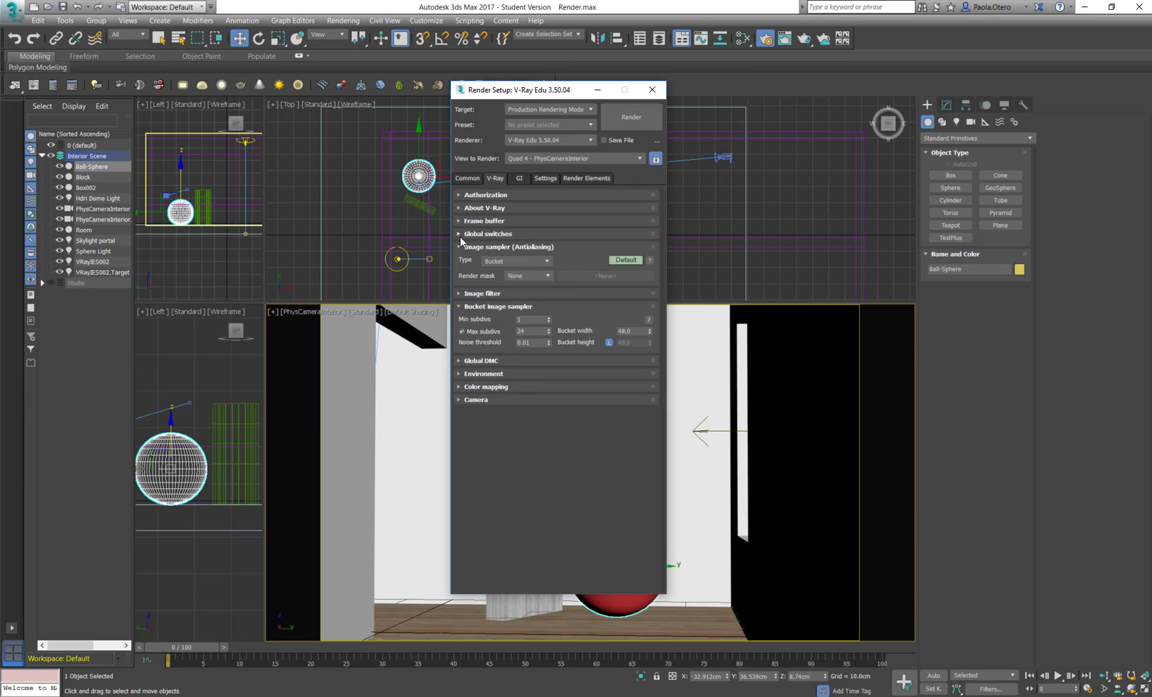
click(458, 233)
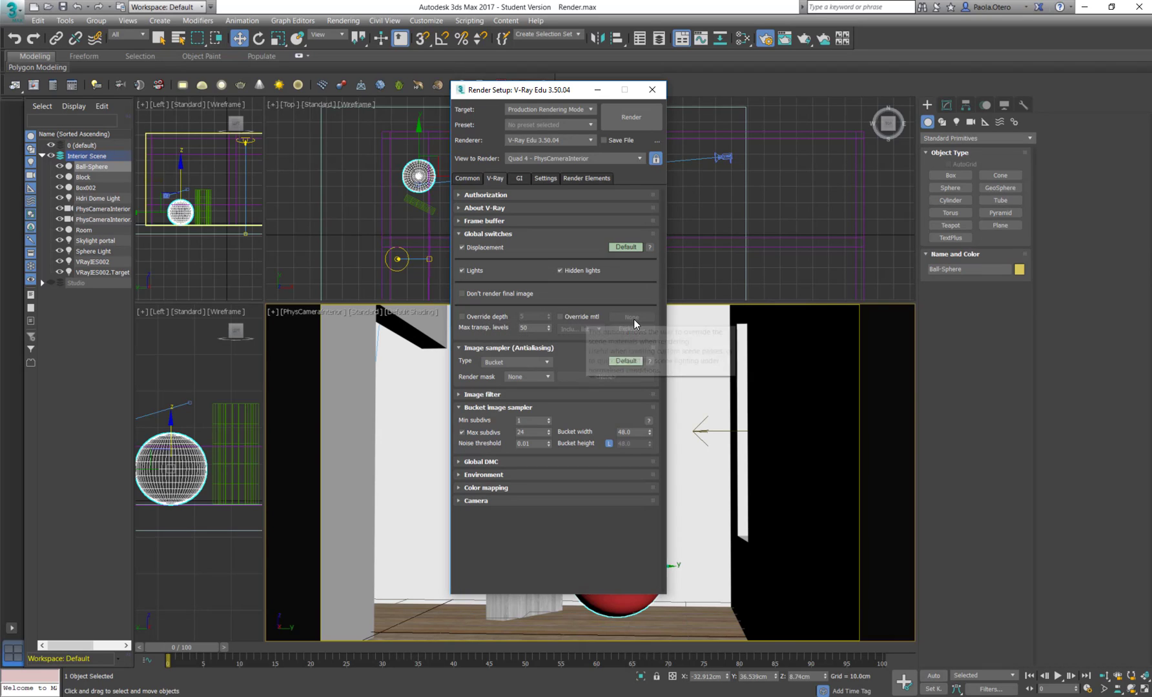
click(562, 318)
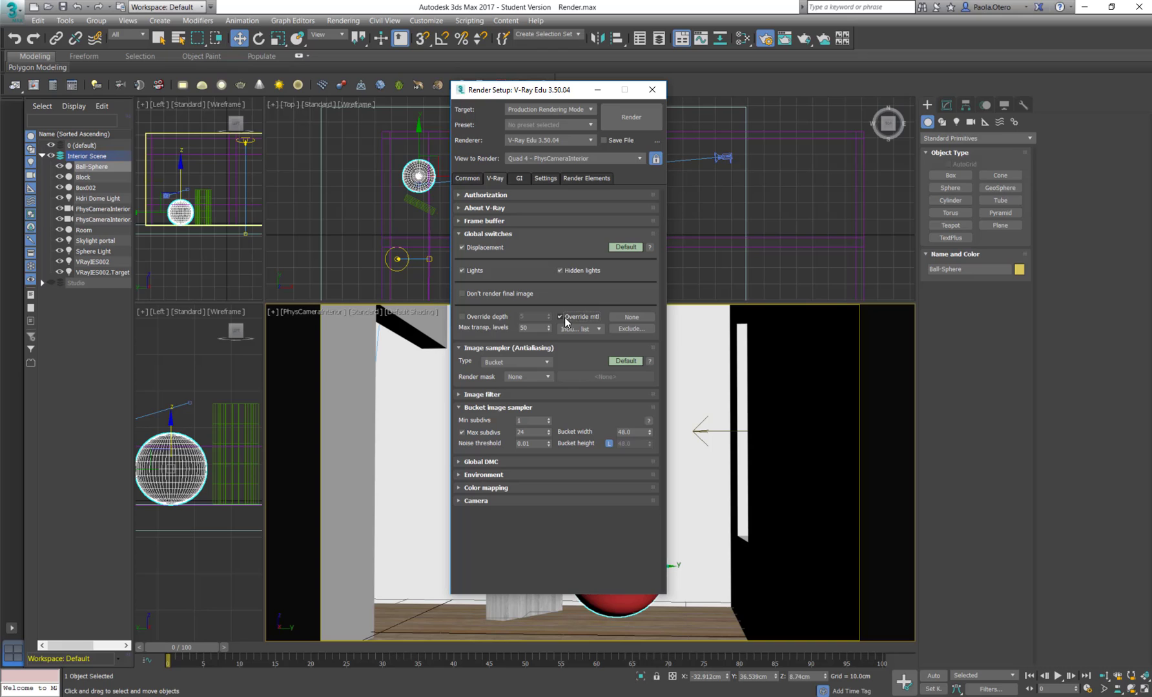
click(631, 317)
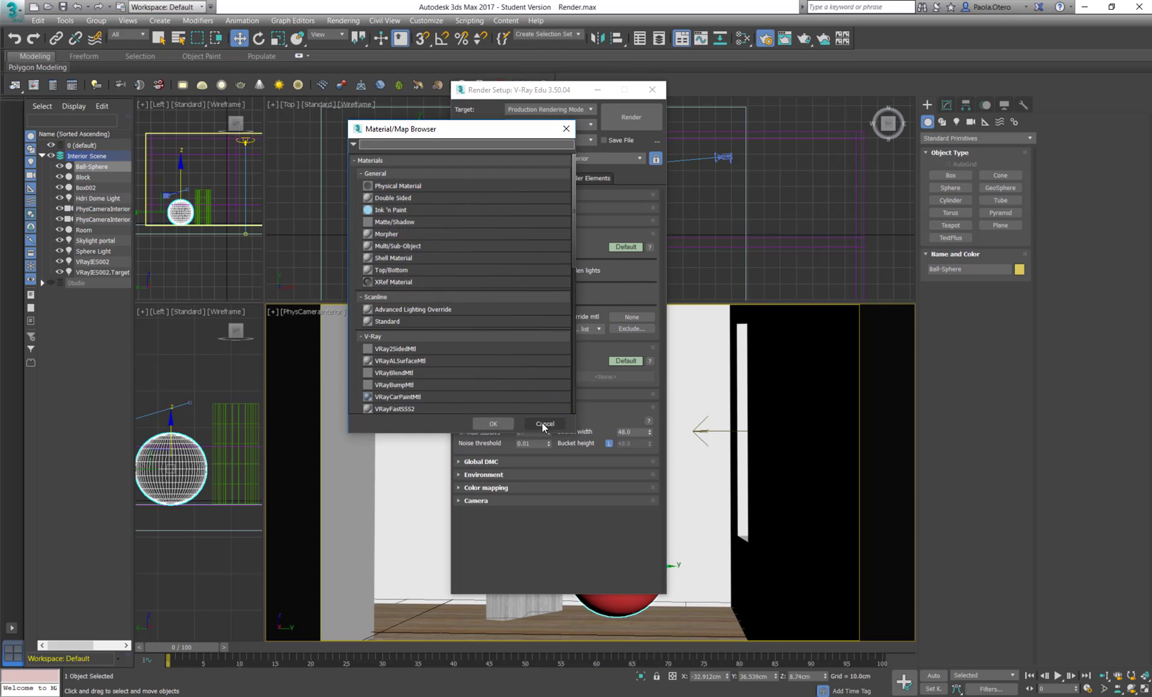
click(545, 421)
Step: Locate the Wall material in the Slate Material Editor's interior view and move the editor clear of Render Setup
key(m)
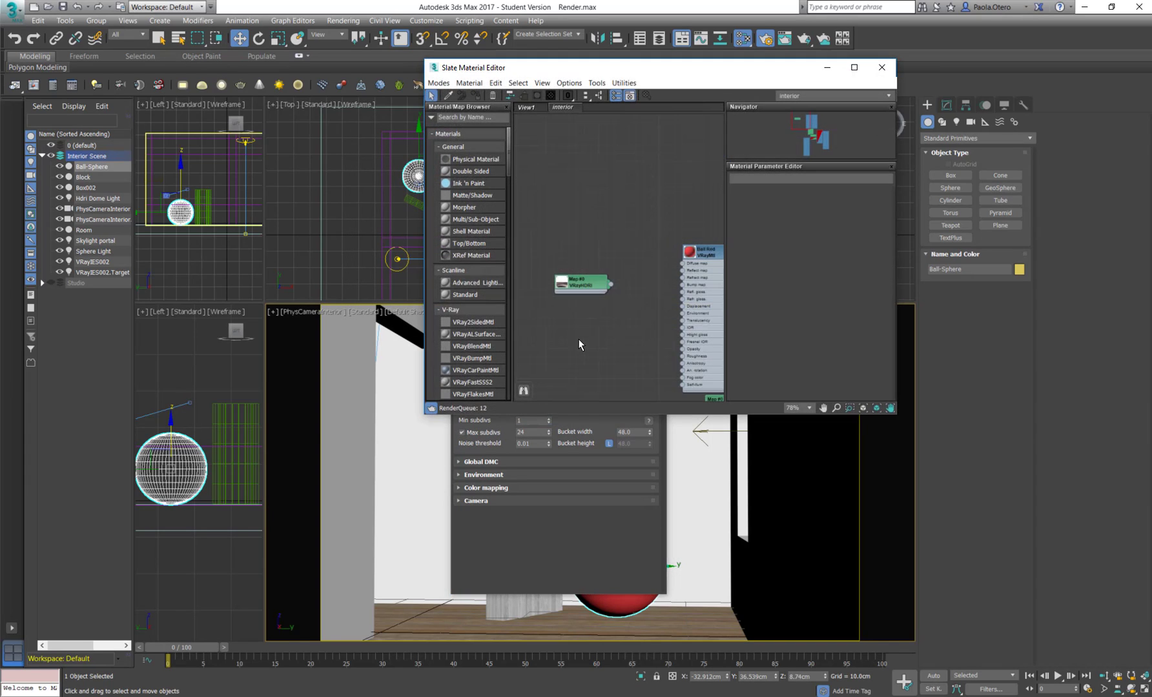
drag(685, 75, 401, 126)
middle_drag(412, 262, 275, 171)
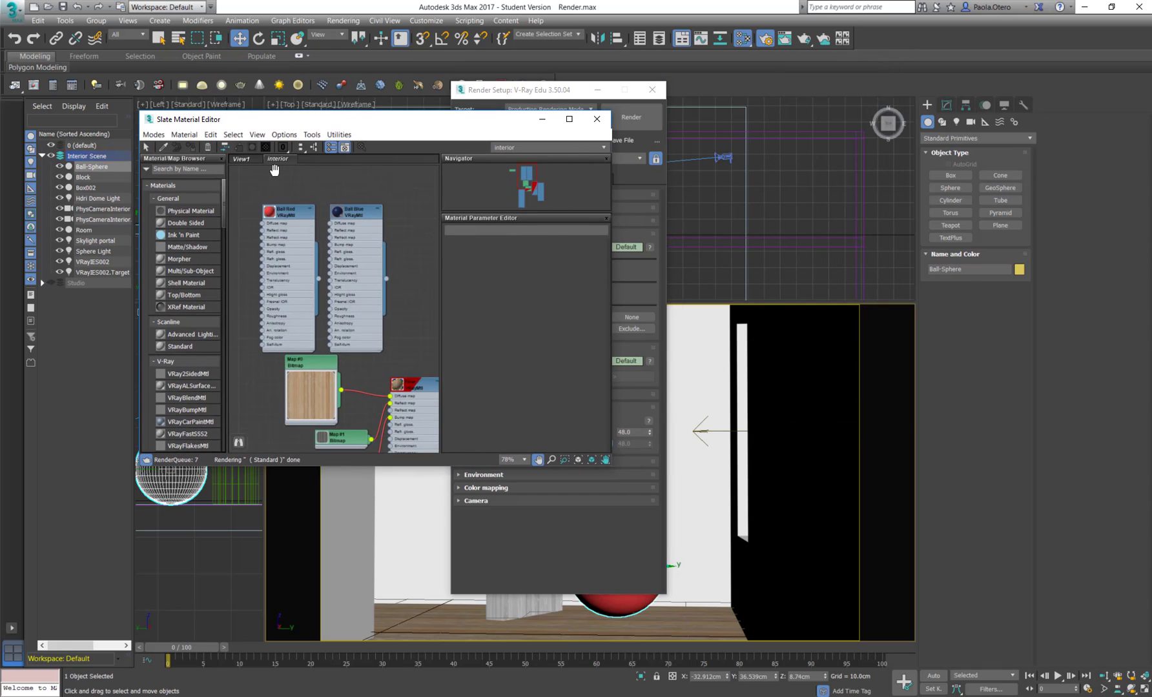
middle_drag(438, 429, 303, 248)
middle_drag(341, 226, 299, 230)
click(304, 231)
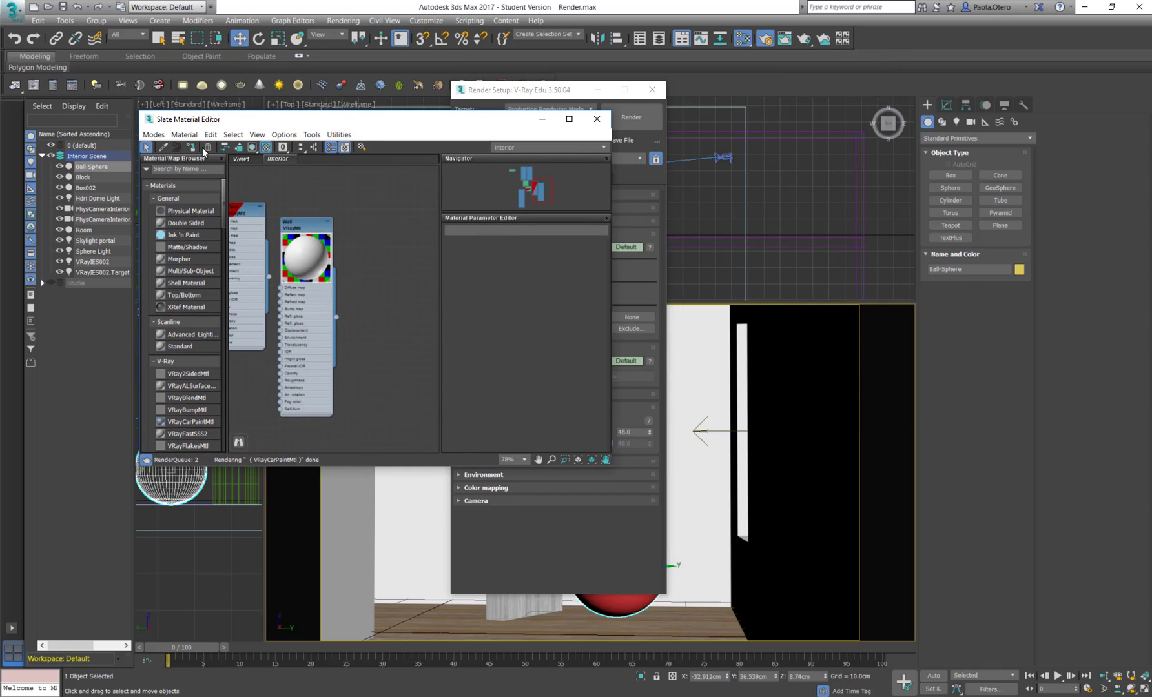
click(381, 213)
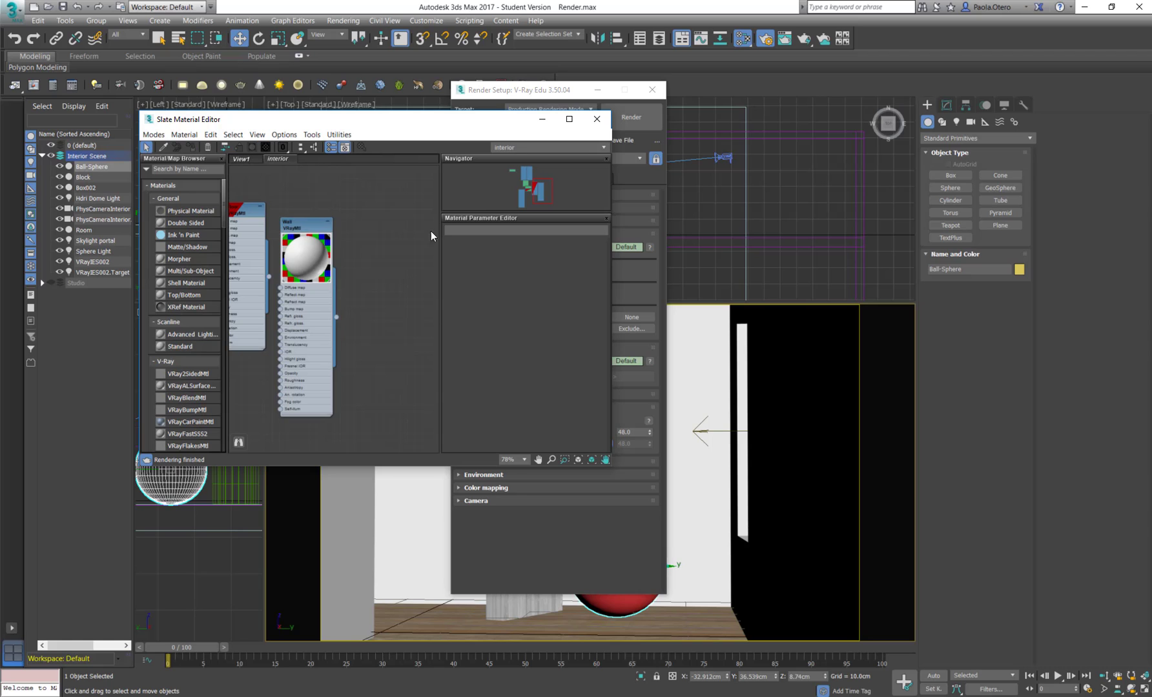
drag(552, 123, 1086, 102)
Step: Show the V-Ray frame buffer with the rendered interior and arrange it beside the Slate Material Editor
click(35, 86)
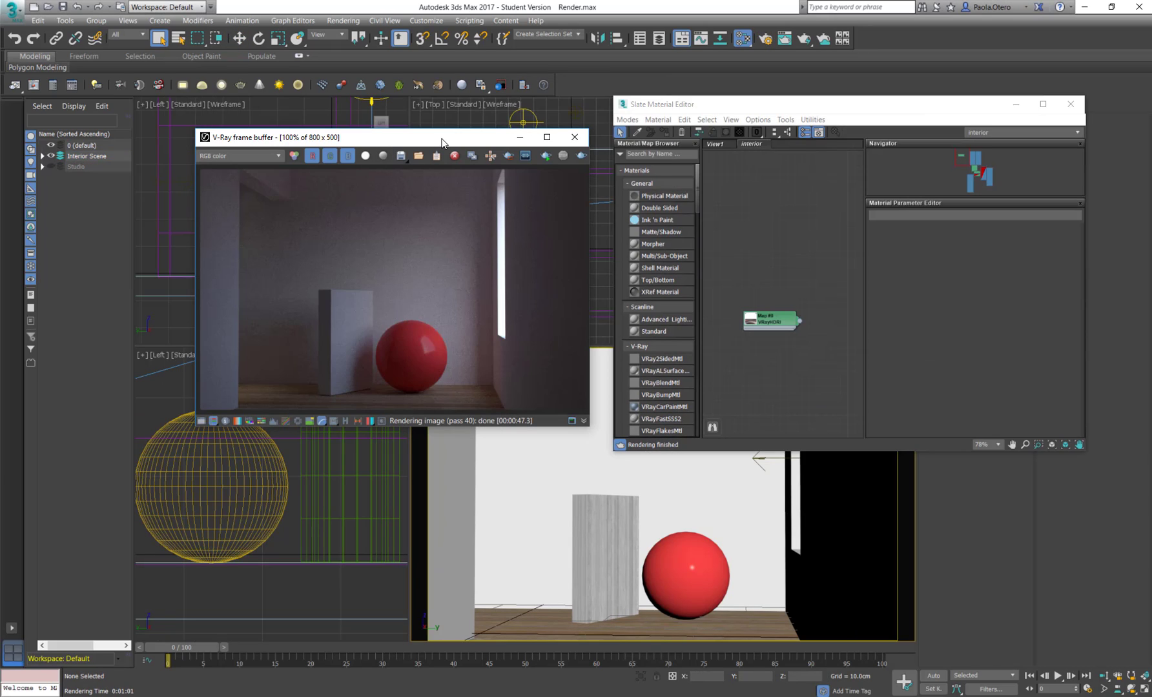
drag(481, 135, 374, 131)
drag(789, 113, 717, 136)
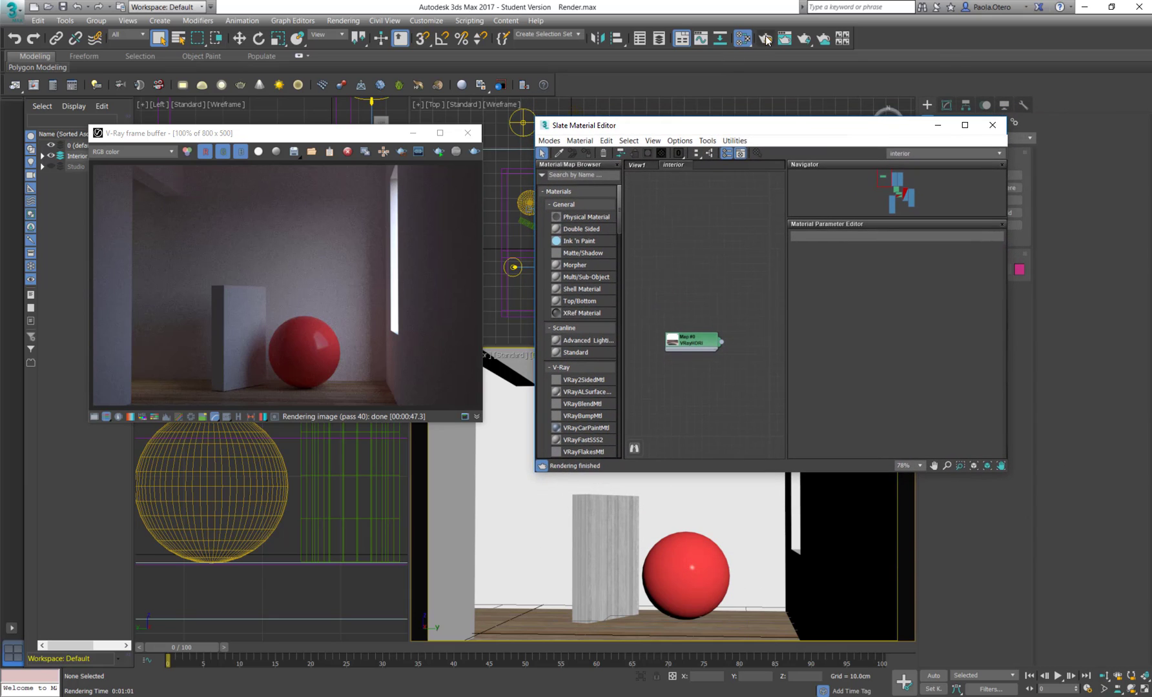
Step: Reopen Render Setup beside the rendered image and enable Override mtl in the Global switches
click(764, 40)
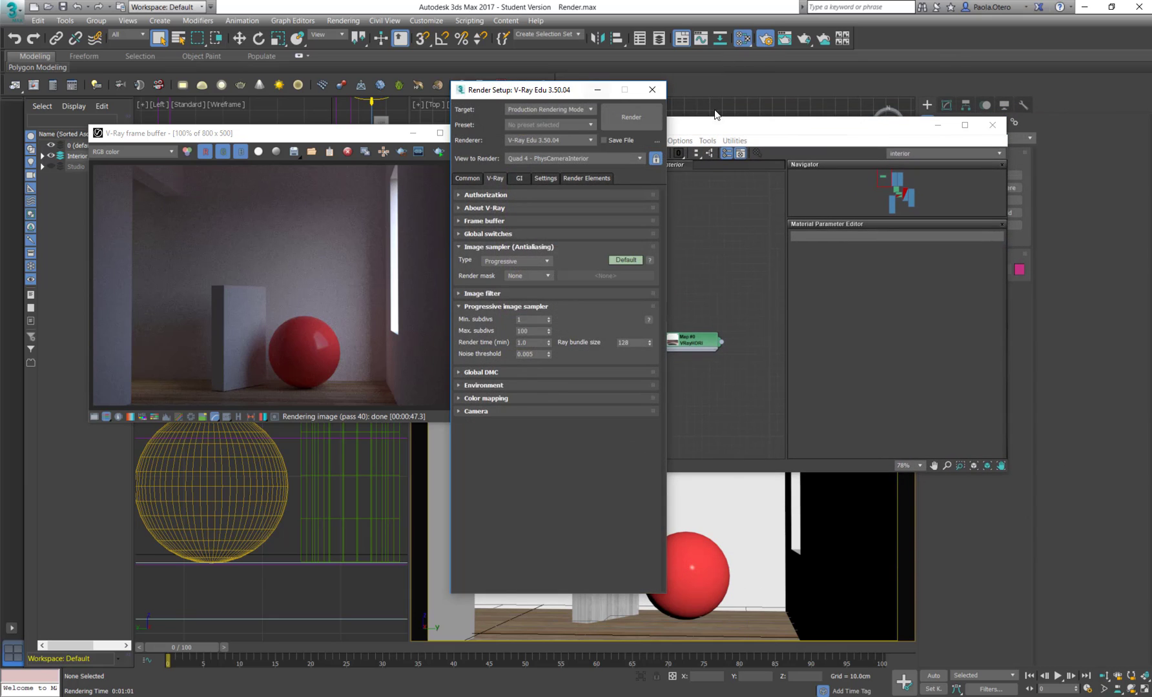
drag(565, 86, 625, 44)
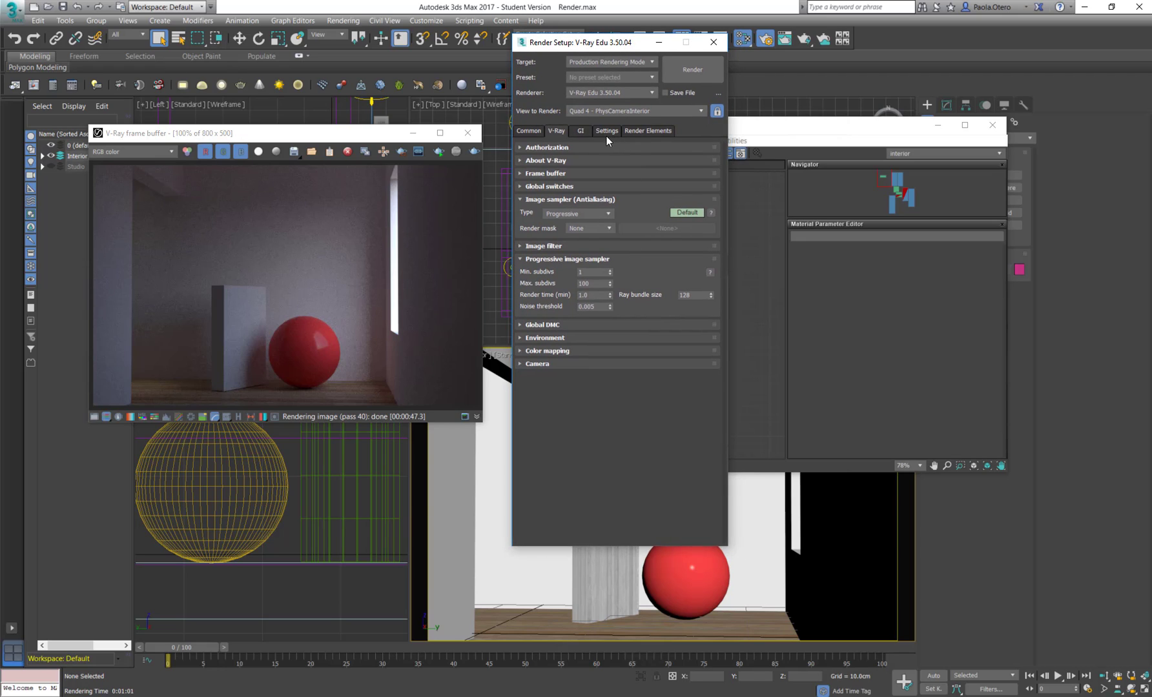
click(520, 187)
click(621, 269)
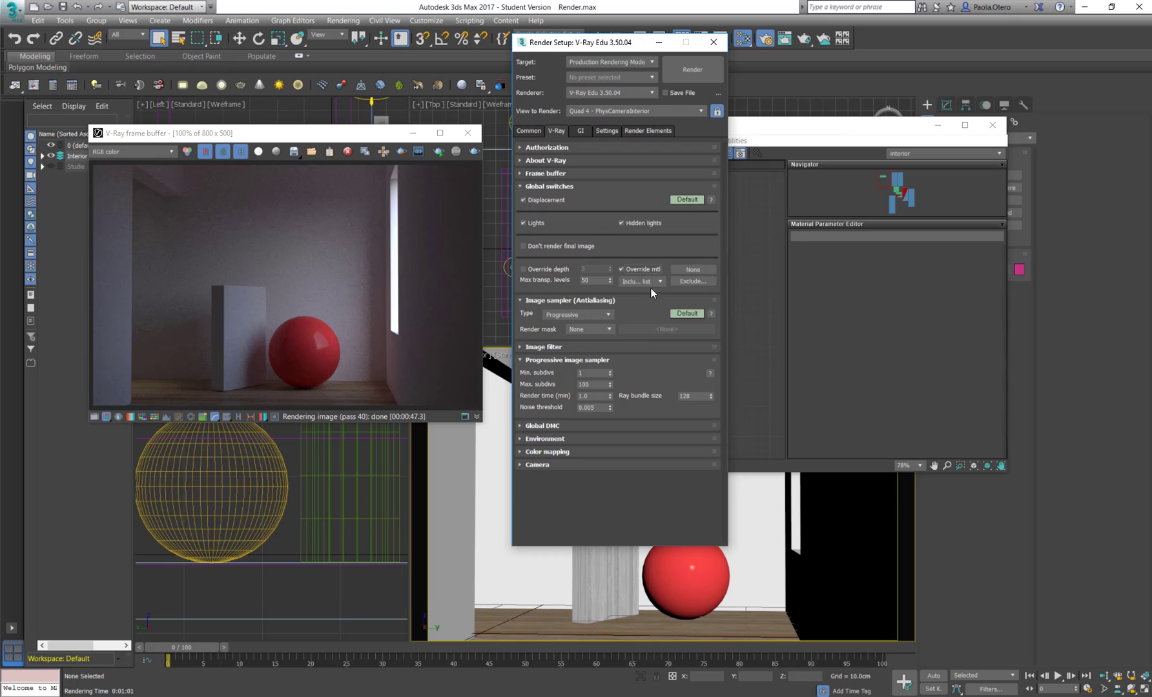
Step: Find the Wall material in the interior view of the material editor and display its parameters
click(796, 131)
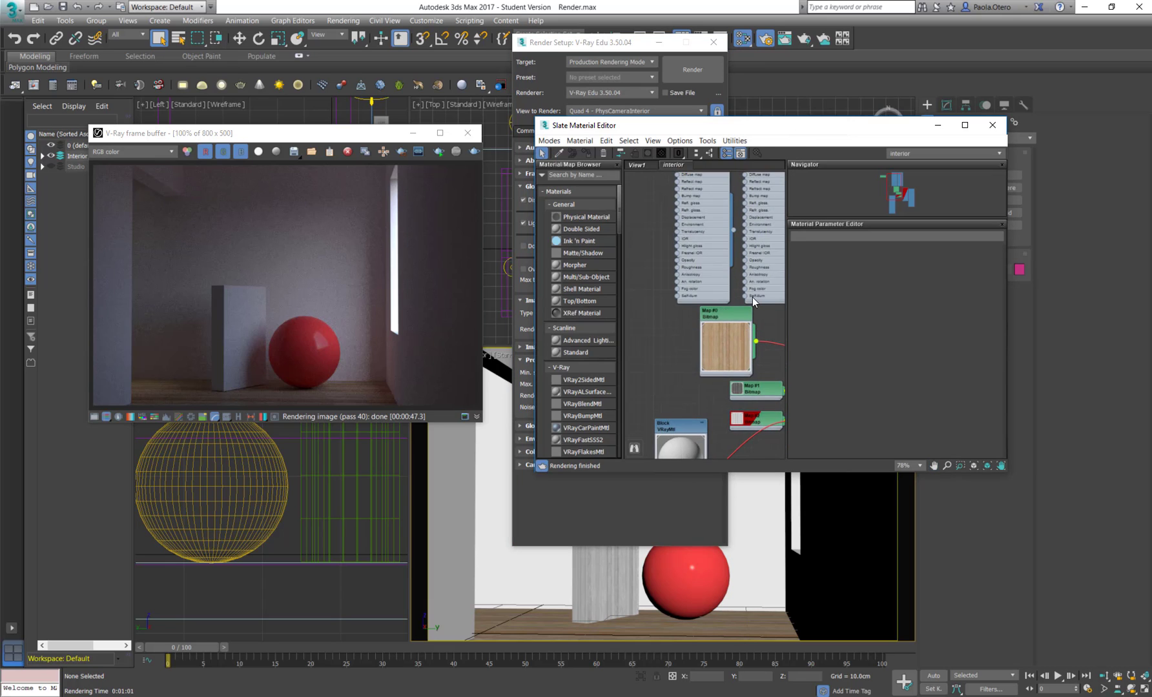
middle_drag(736, 280, 629, 326)
click(688, 280)
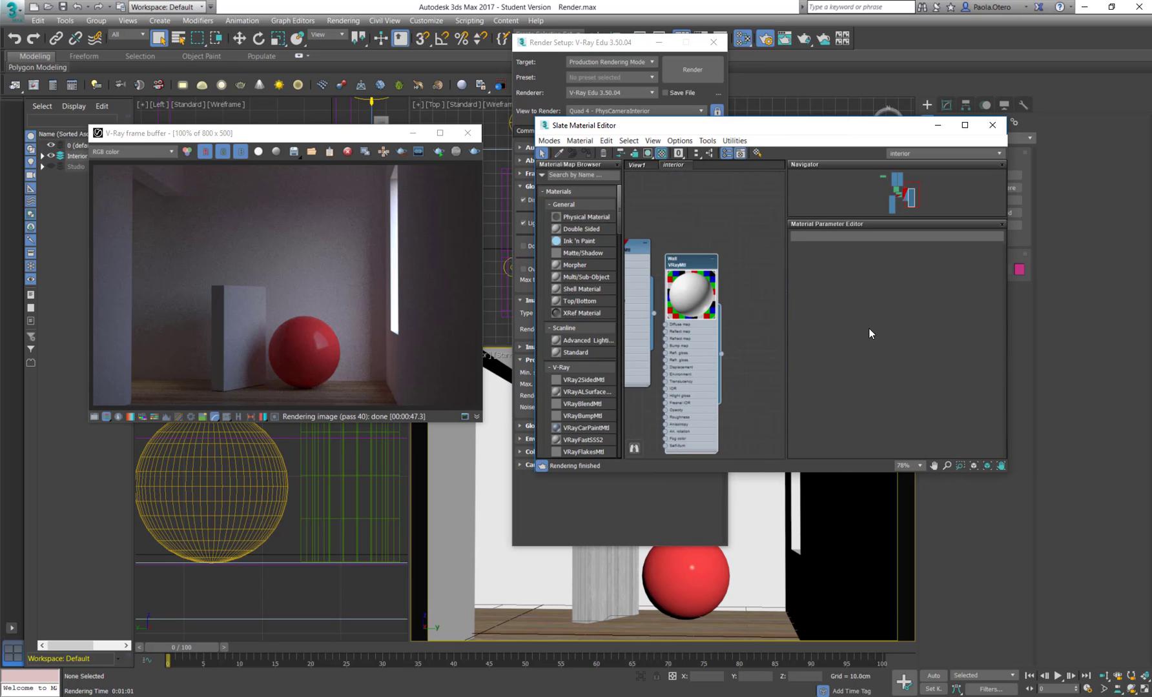
double_click(696, 267)
click(748, 282)
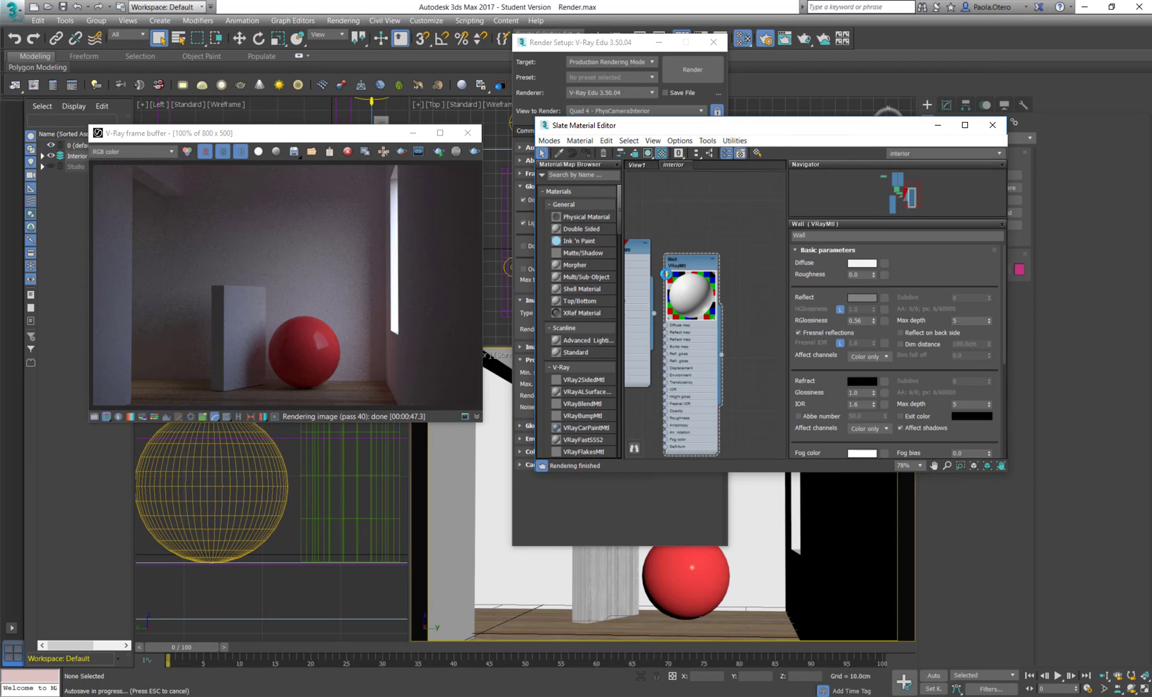
Step: Add a new VRayMtl to the interior view and set its diffuse colour to a neutral grey of value 133
middle_drag(665, 272, 656, 339)
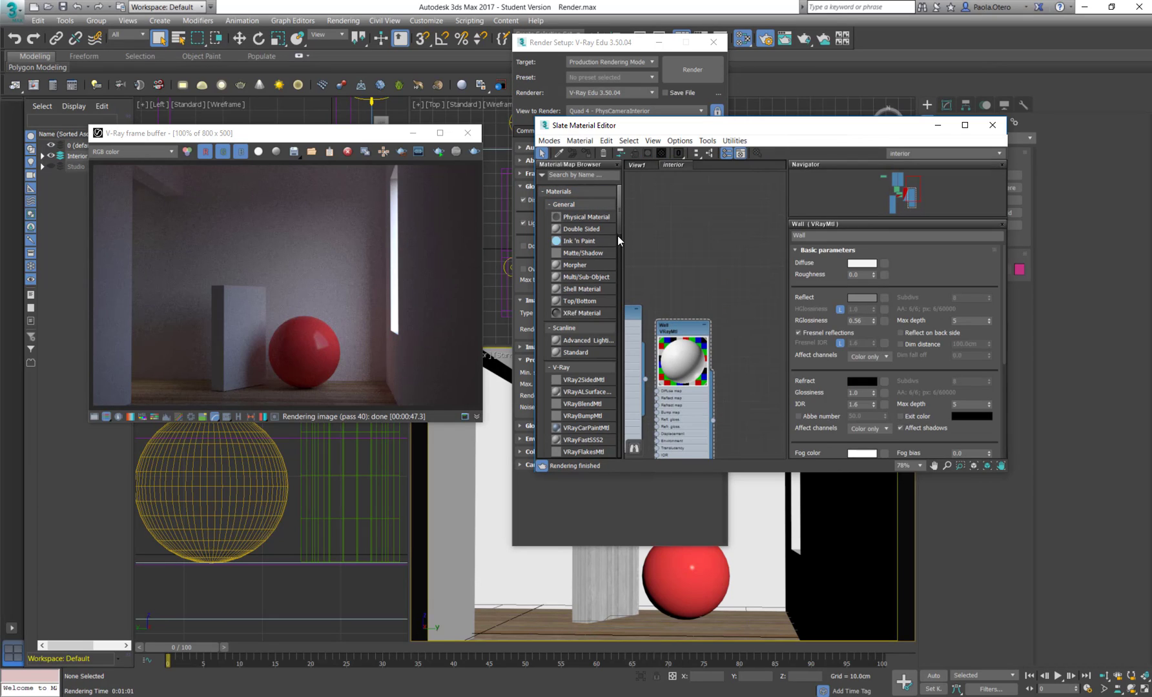
scroll(581, 290, down, 5)
drag(578, 323, 723, 230)
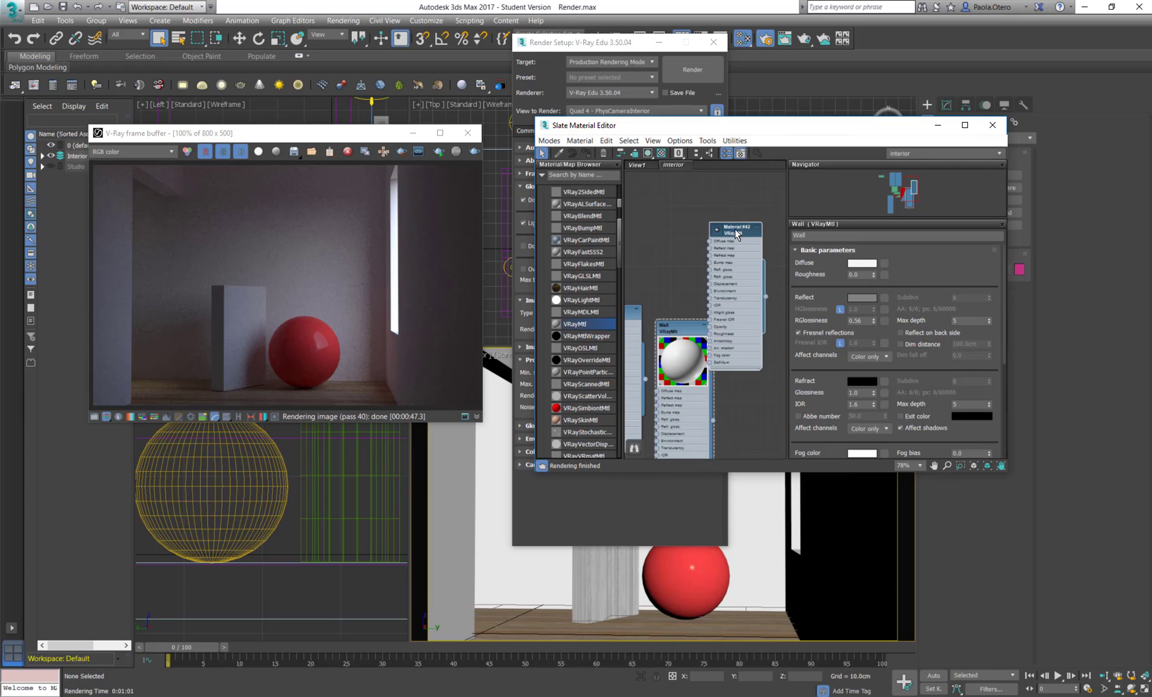
click(860, 264)
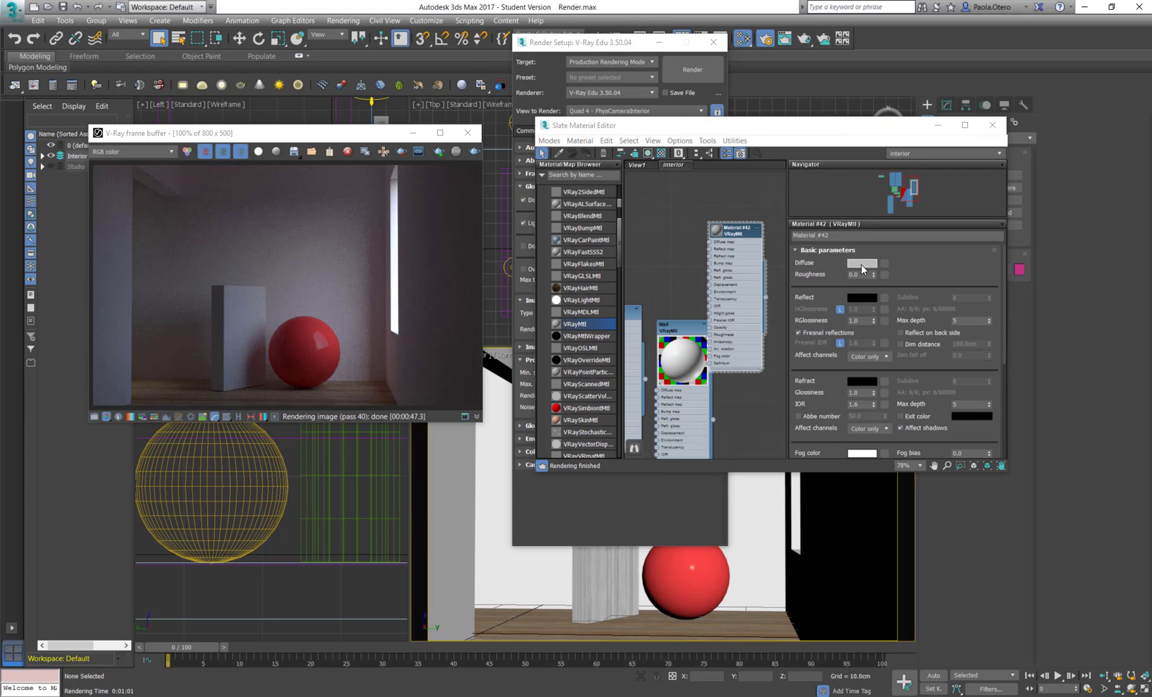
click(394, 130)
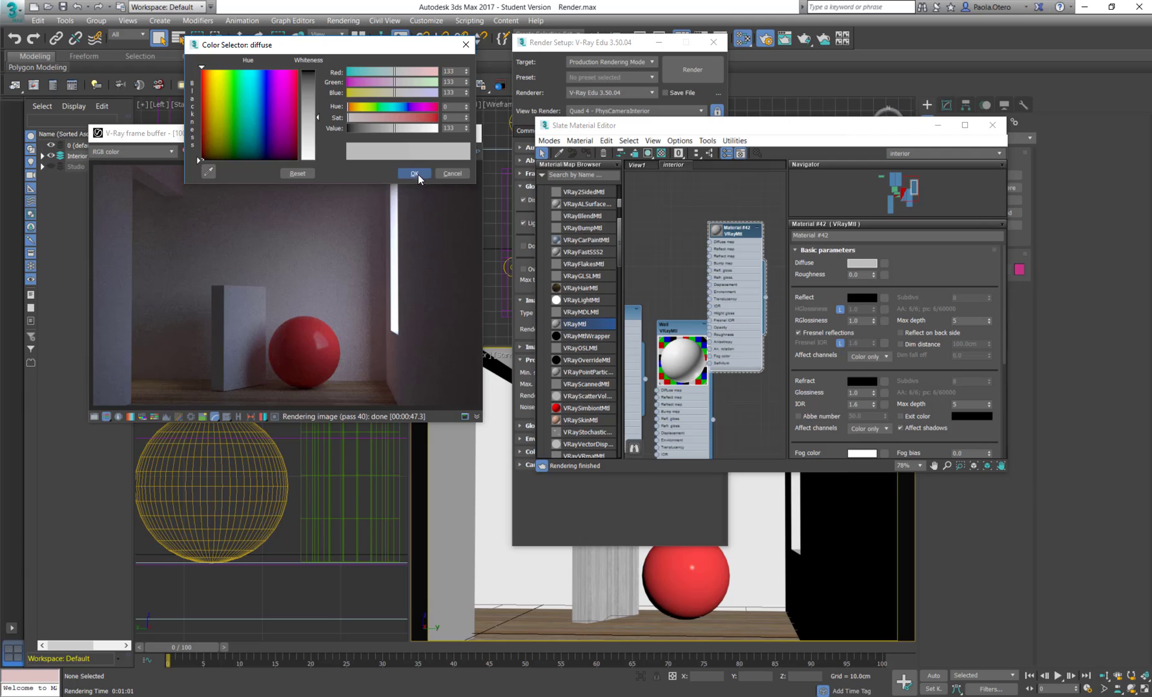
click(414, 173)
Step: Assign the new grey VRayMtl as the override material in the Global switches and start a test render
drag(748, 125, 1002, 106)
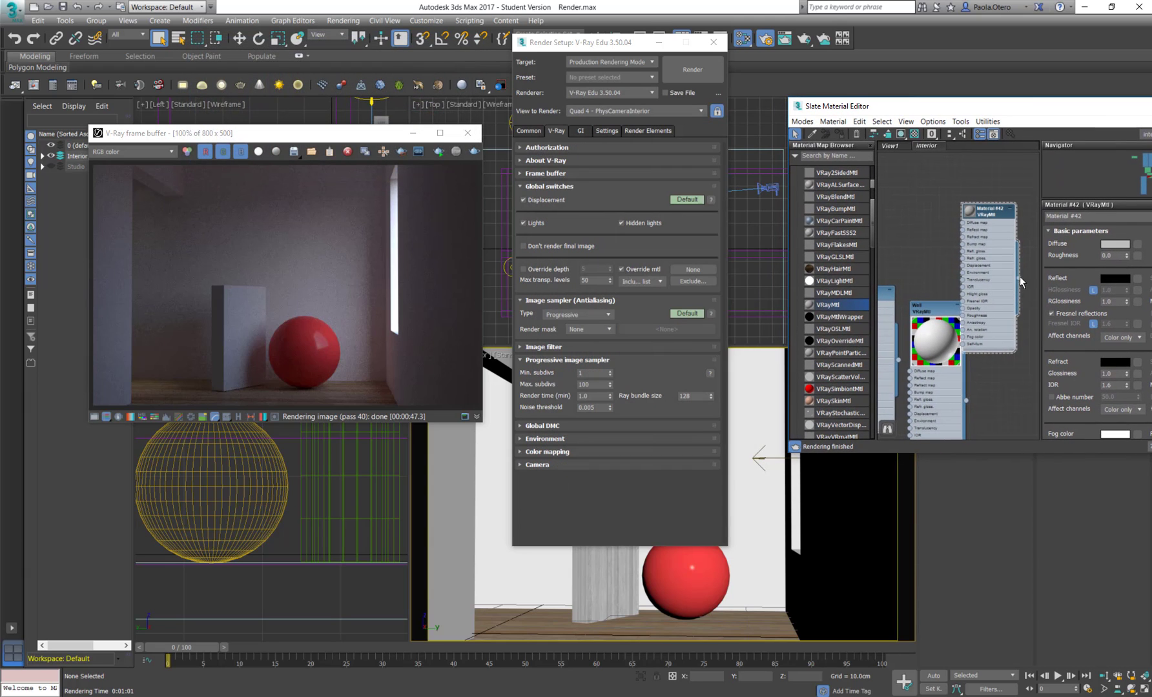
drag(1020, 276, 693, 269)
click(593, 331)
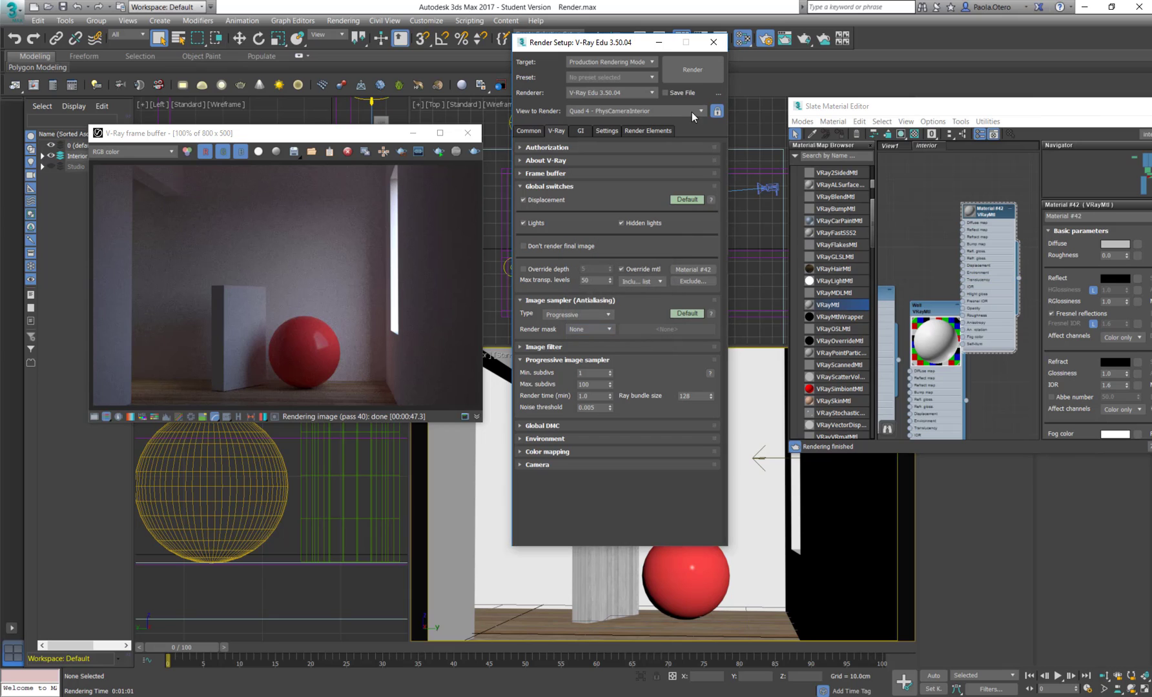
click(437, 152)
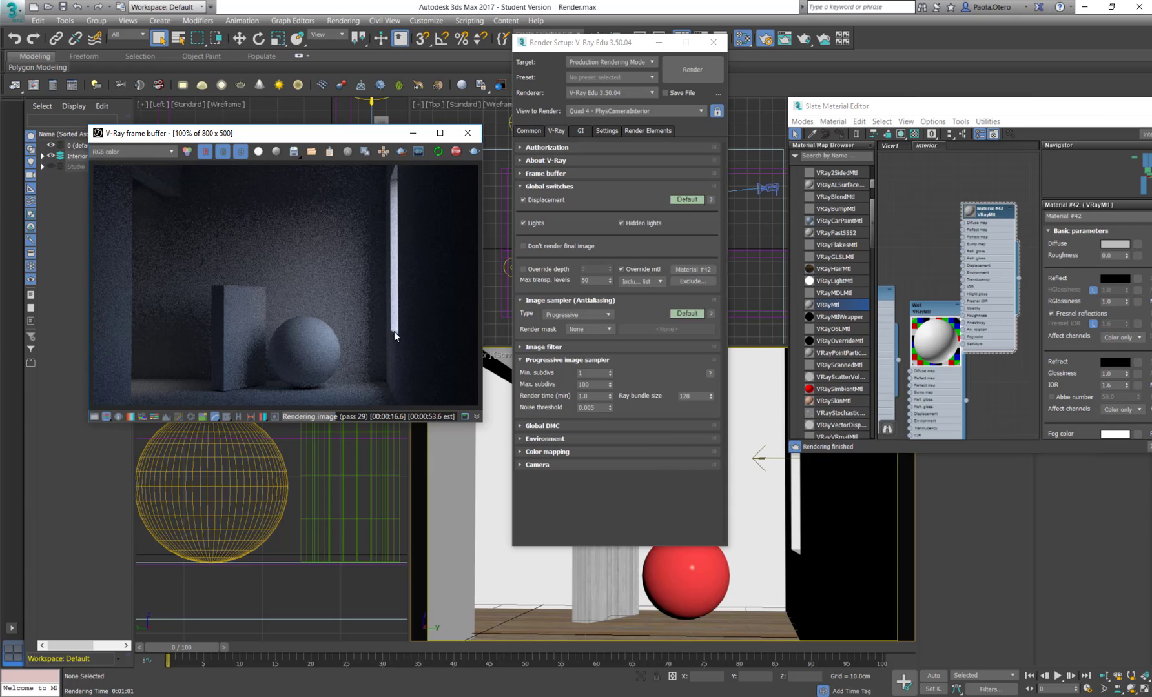
Step: Clear the material assigned to Override mtl and turn the override off
click(635, 270)
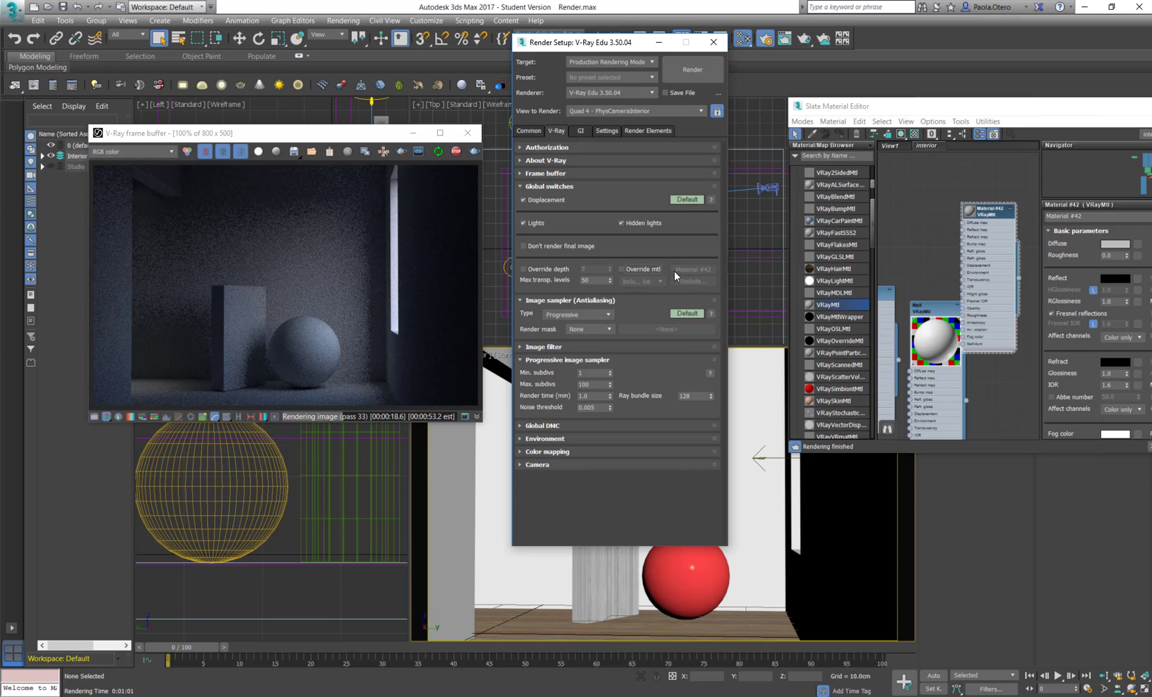
click(636, 270)
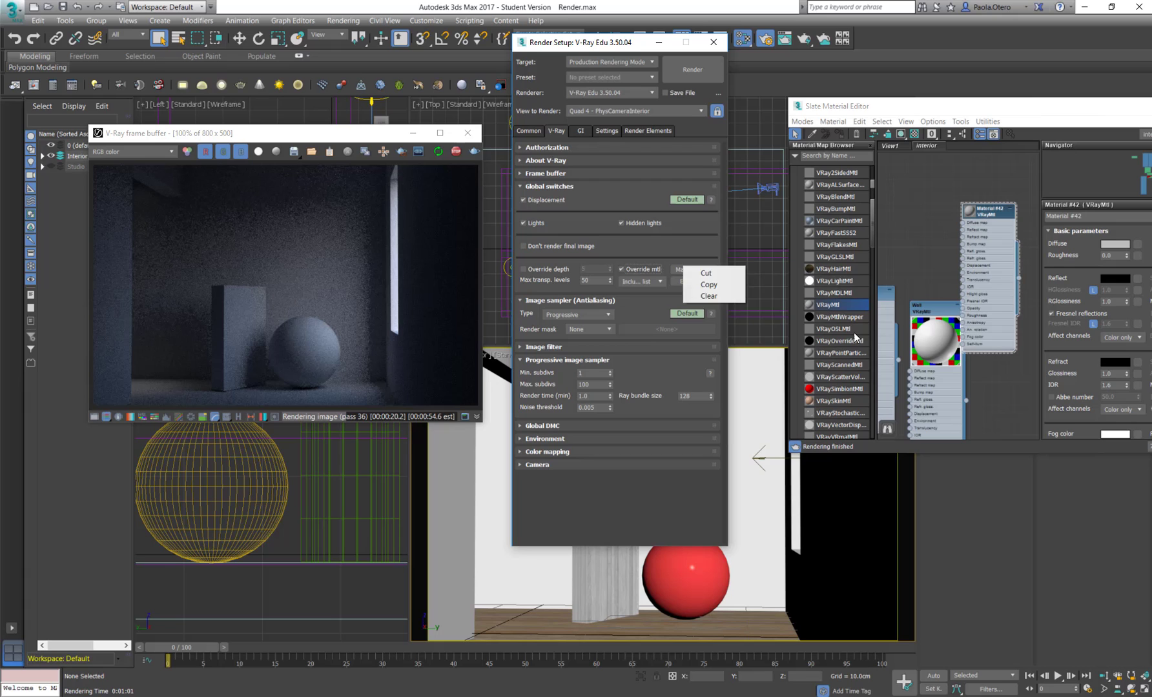
click(708, 296)
click(621, 269)
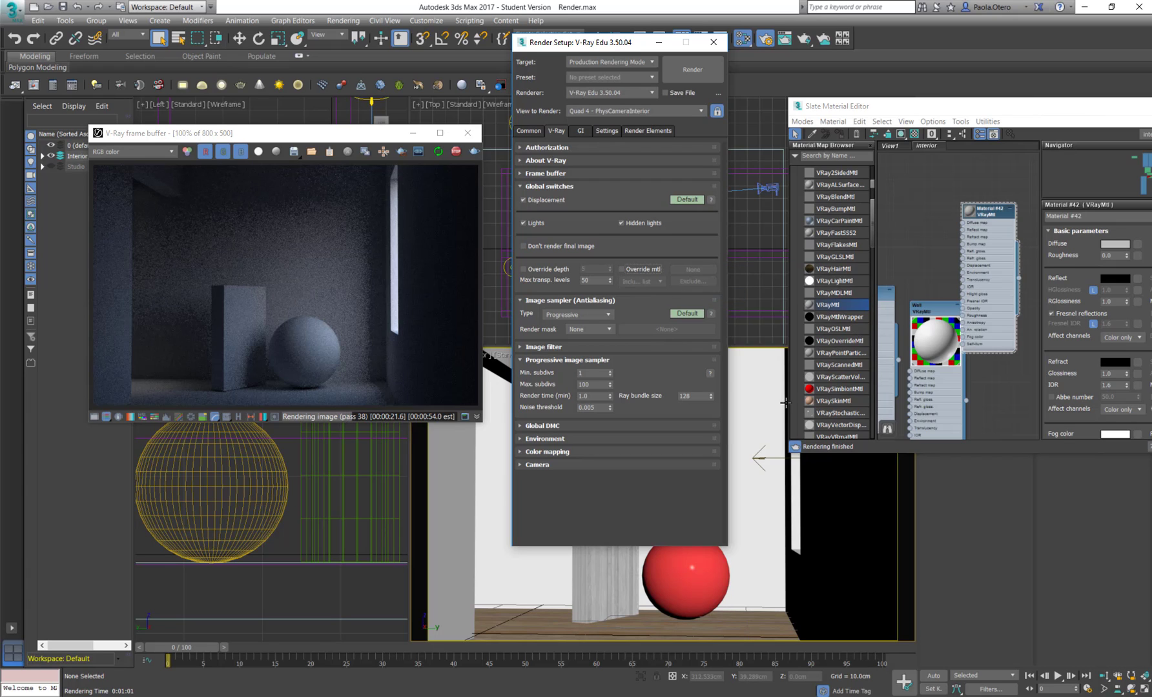
Step: Render the interior again with its original materials and collapse the Global switches settings
click(438, 154)
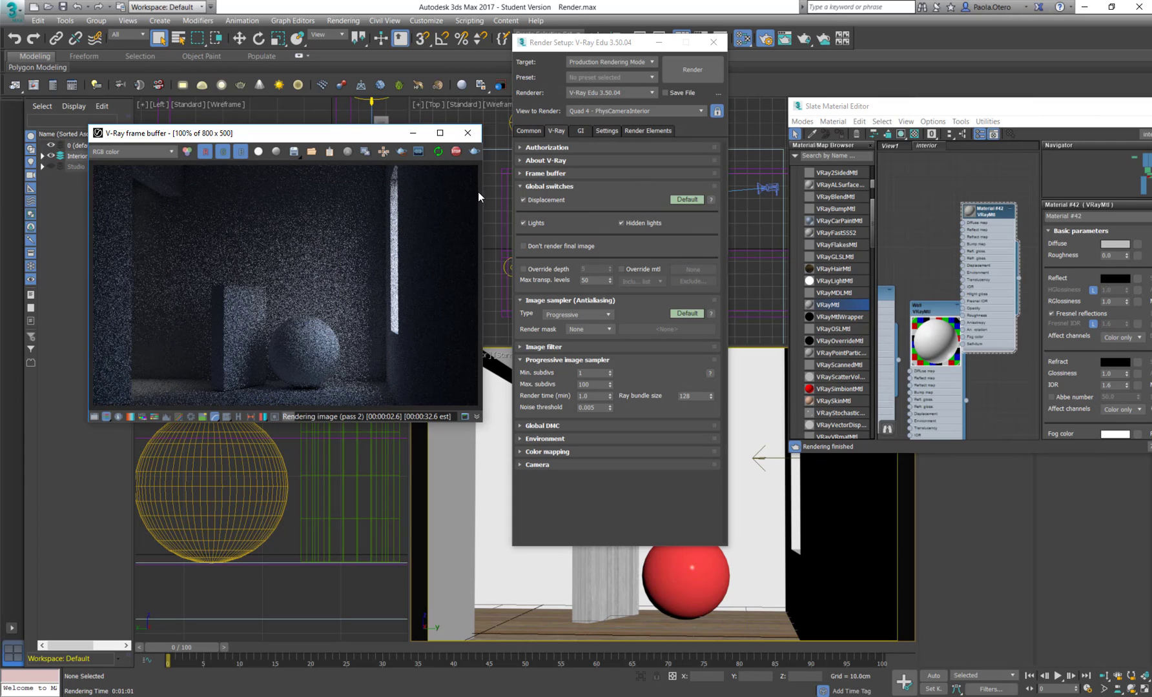
click(475, 151)
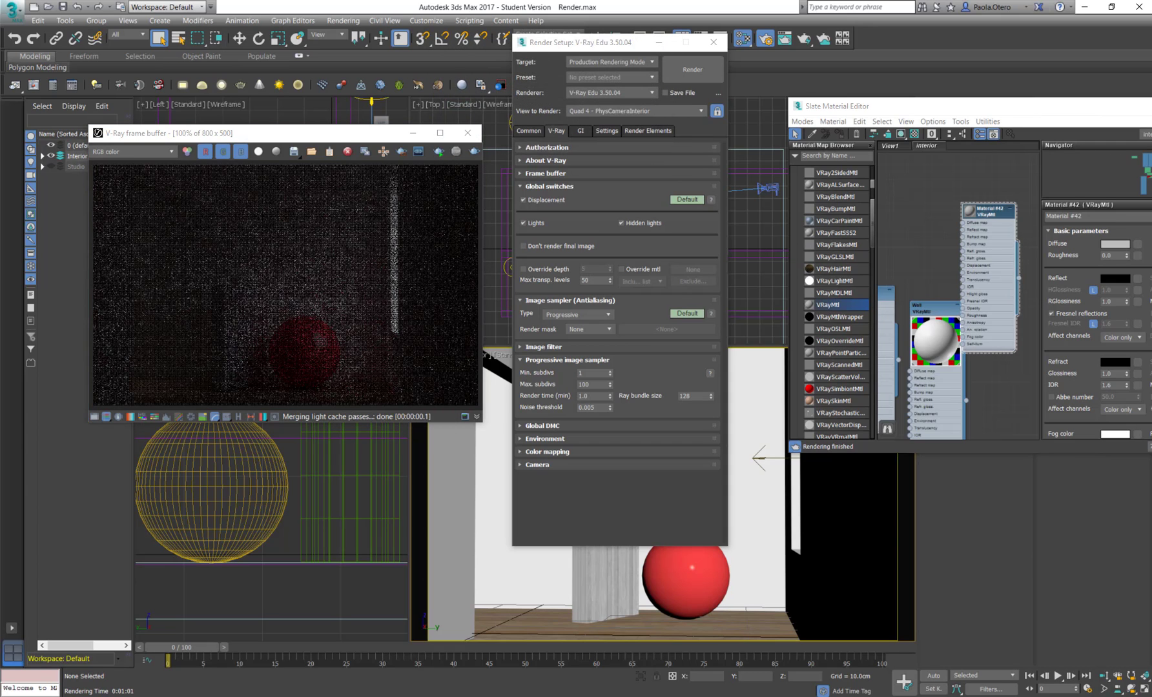
click(520, 185)
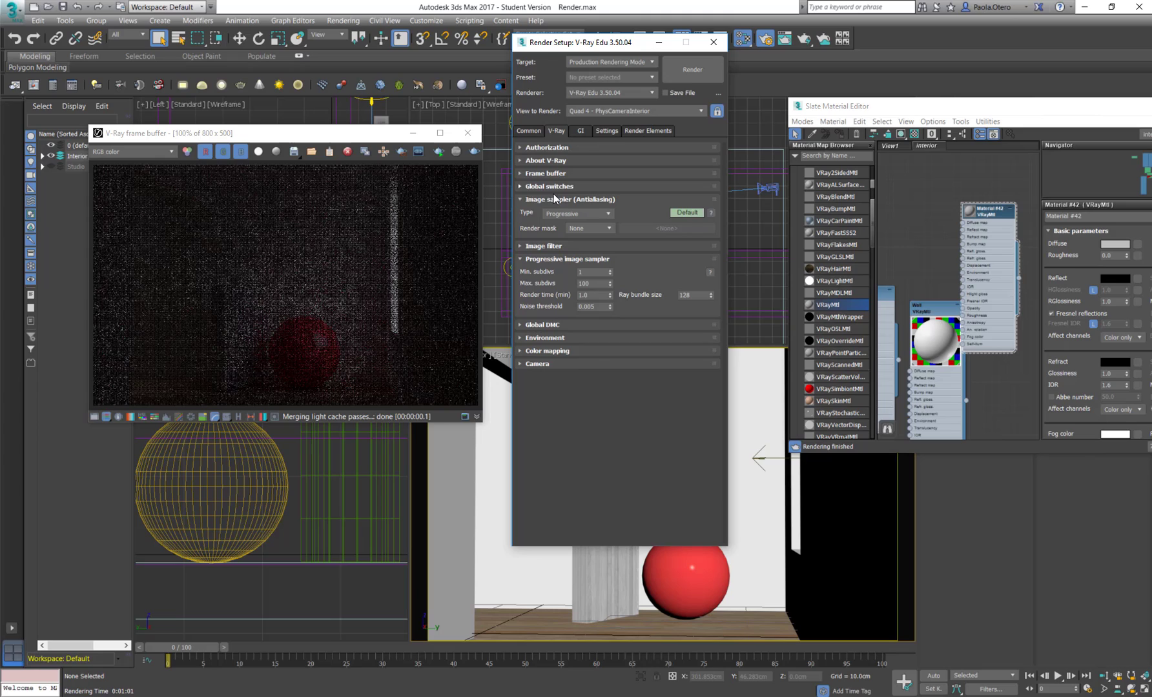
Step: Review the Global switches in Default and Advanced mode, then return them to Default and collapse the section
click(521, 186)
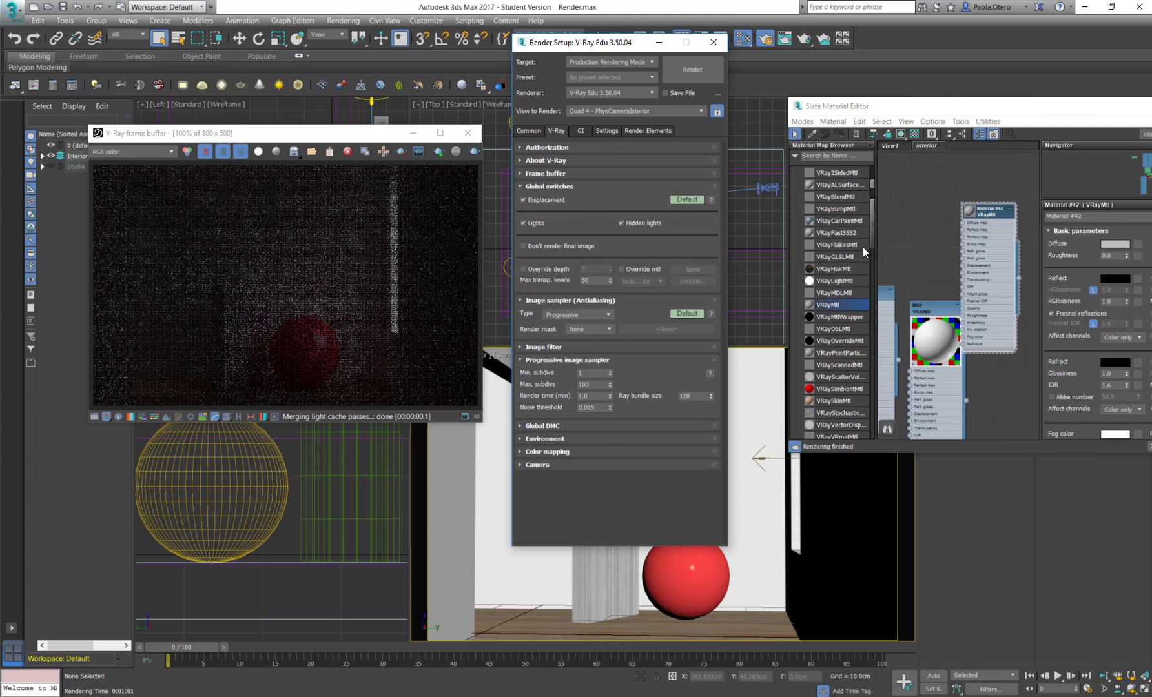
click(687, 199)
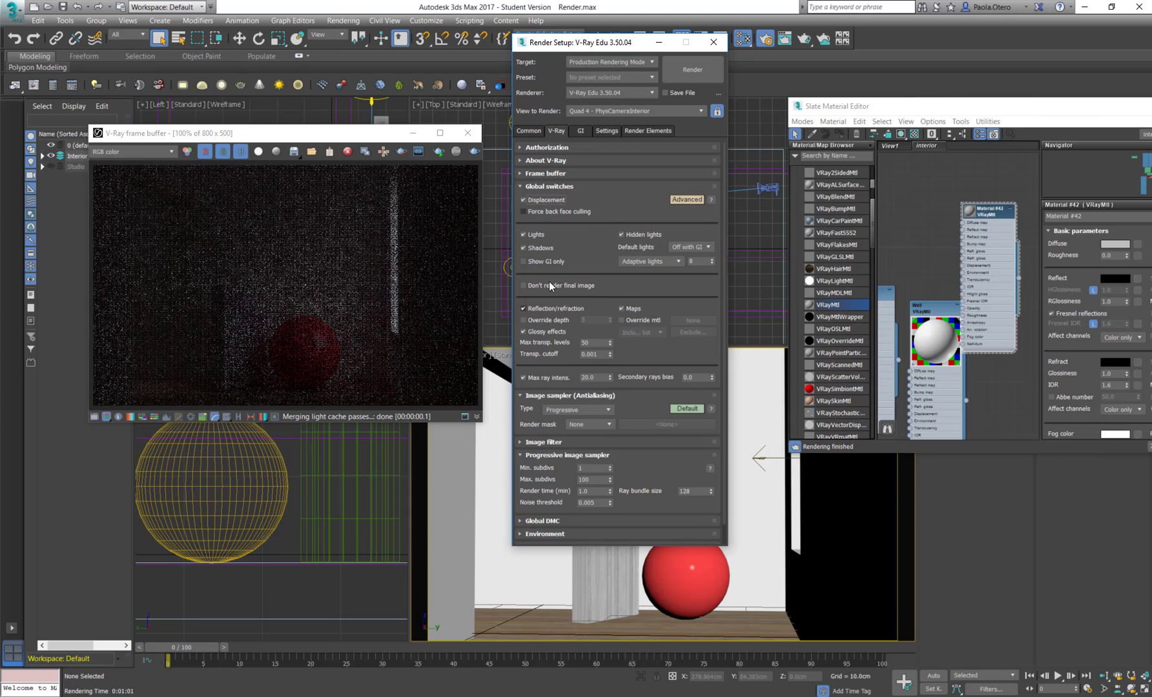
click(685, 200)
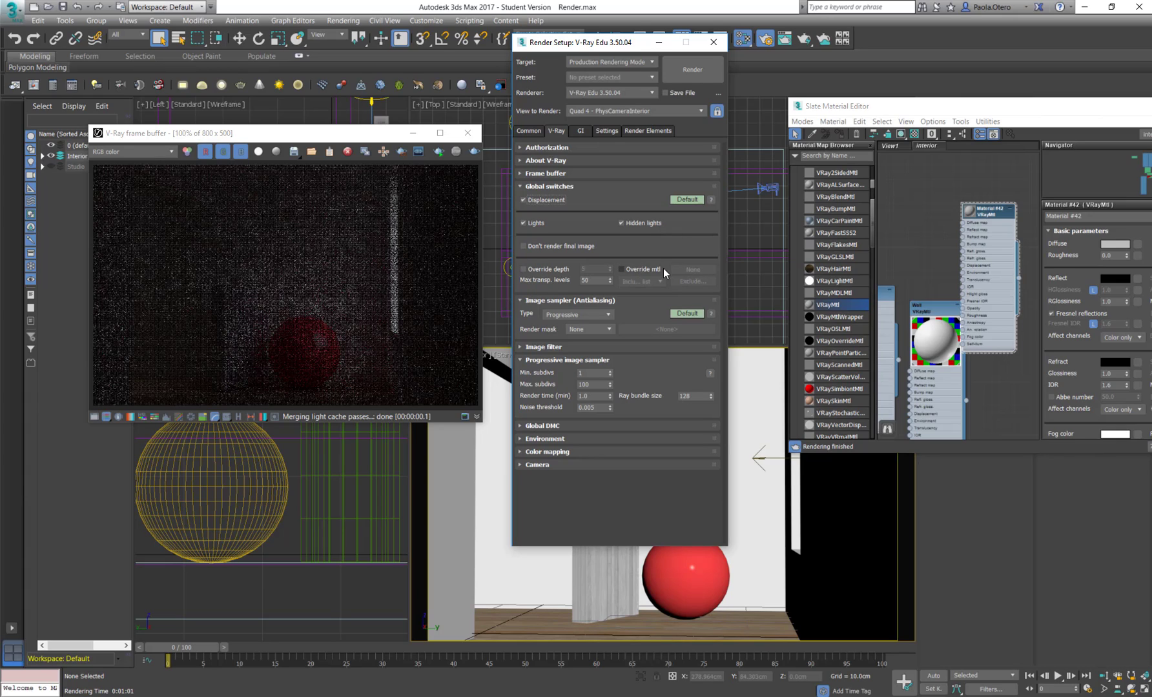
click(522, 186)
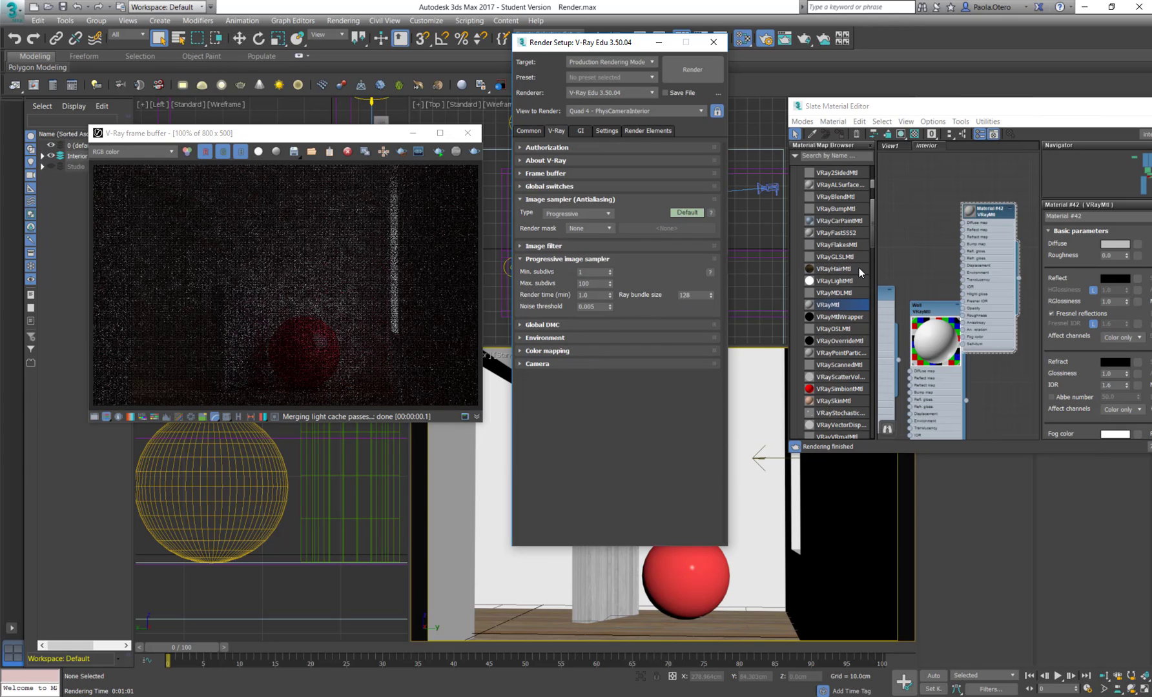
Step: Show the image sampler's Advanced options and start a progressive region render around the red sphere
click(687, 212)
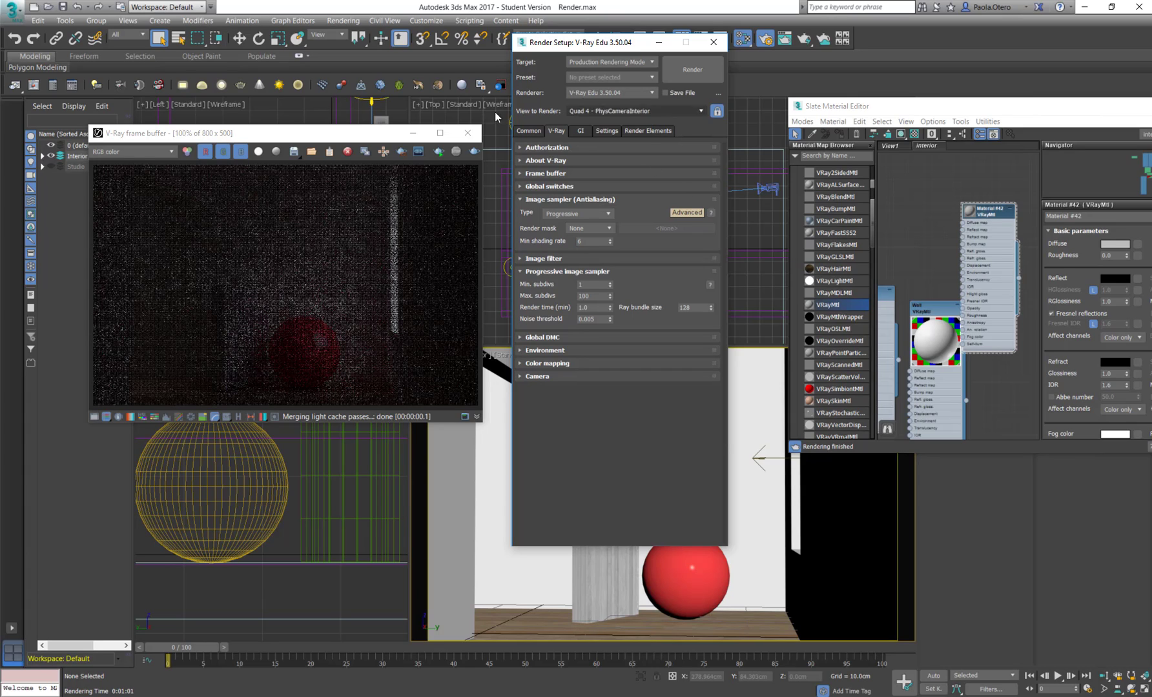
click(433, 166)
click(401, 151)
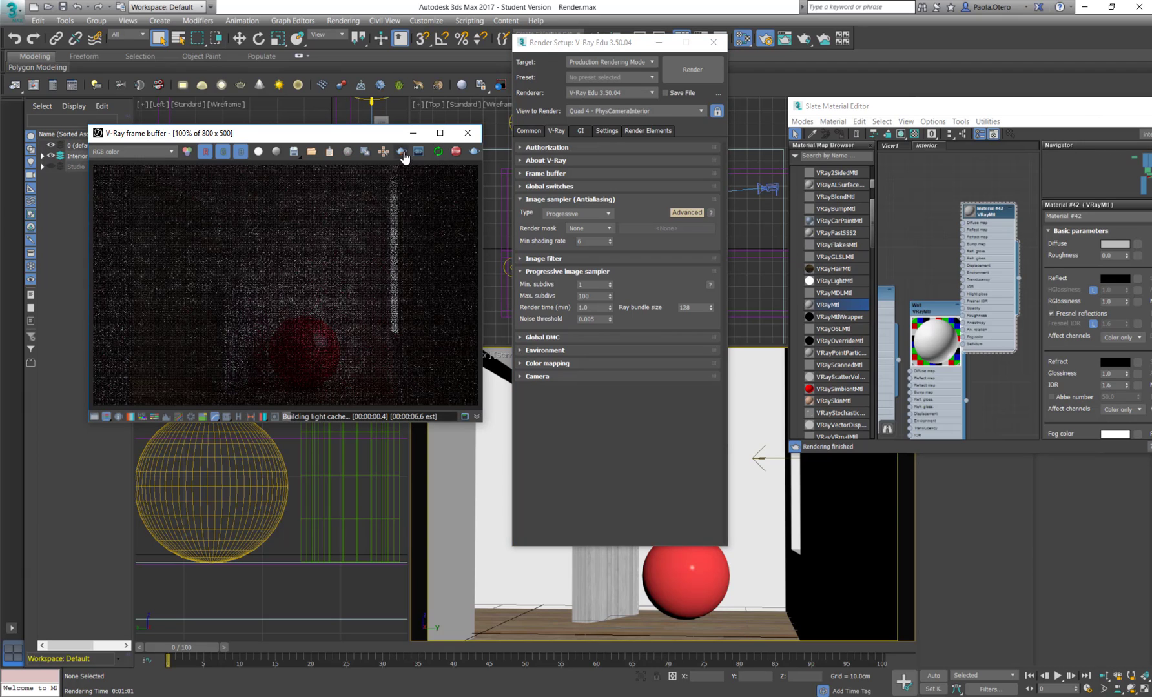
drag(356, 297, 259, 386)
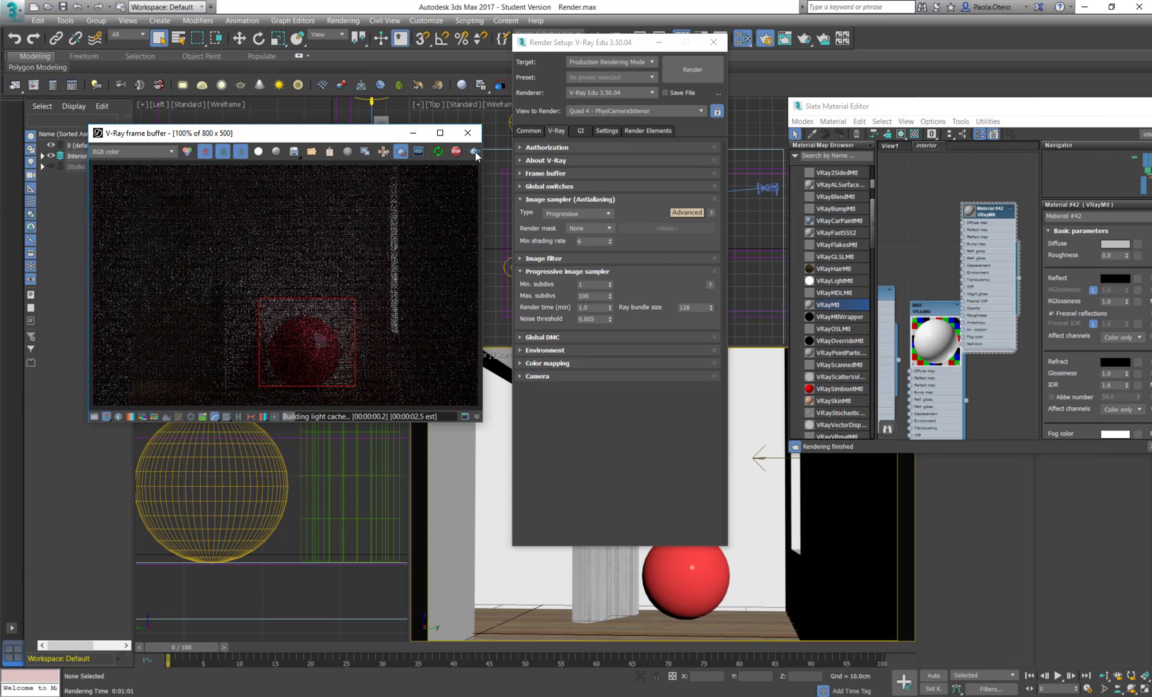
click(474, 151)
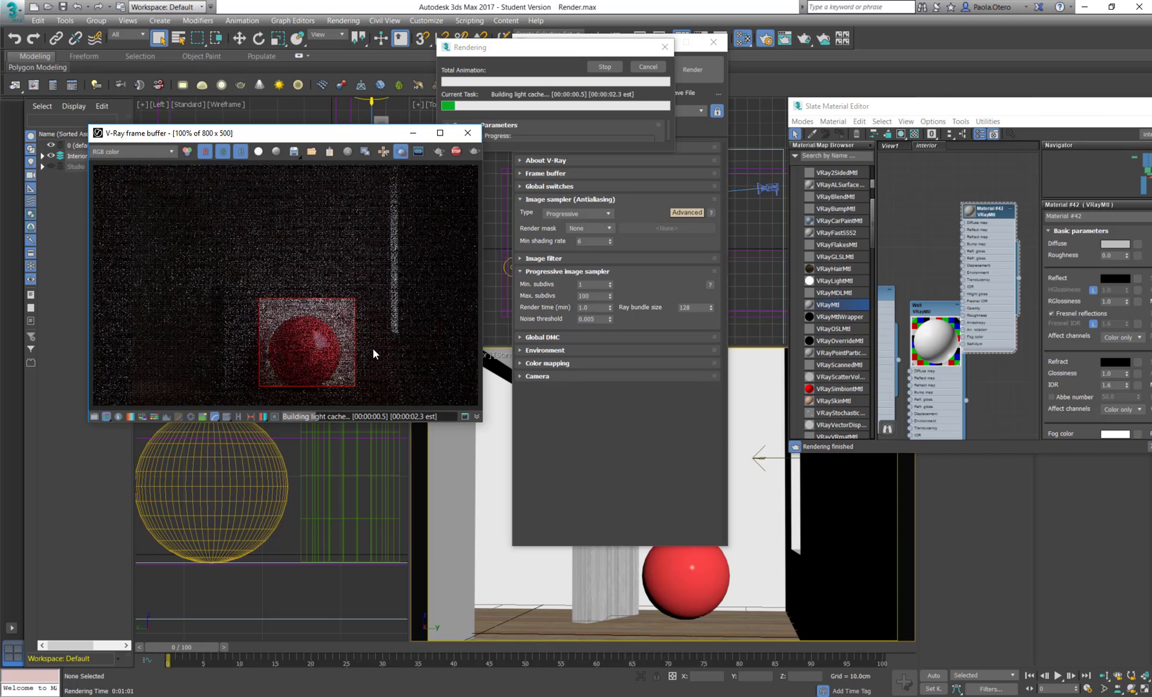
Step: Examine the noise and edge quality of the red sphere up close while the progressive render refines
scroll(336, 354, up, 4)
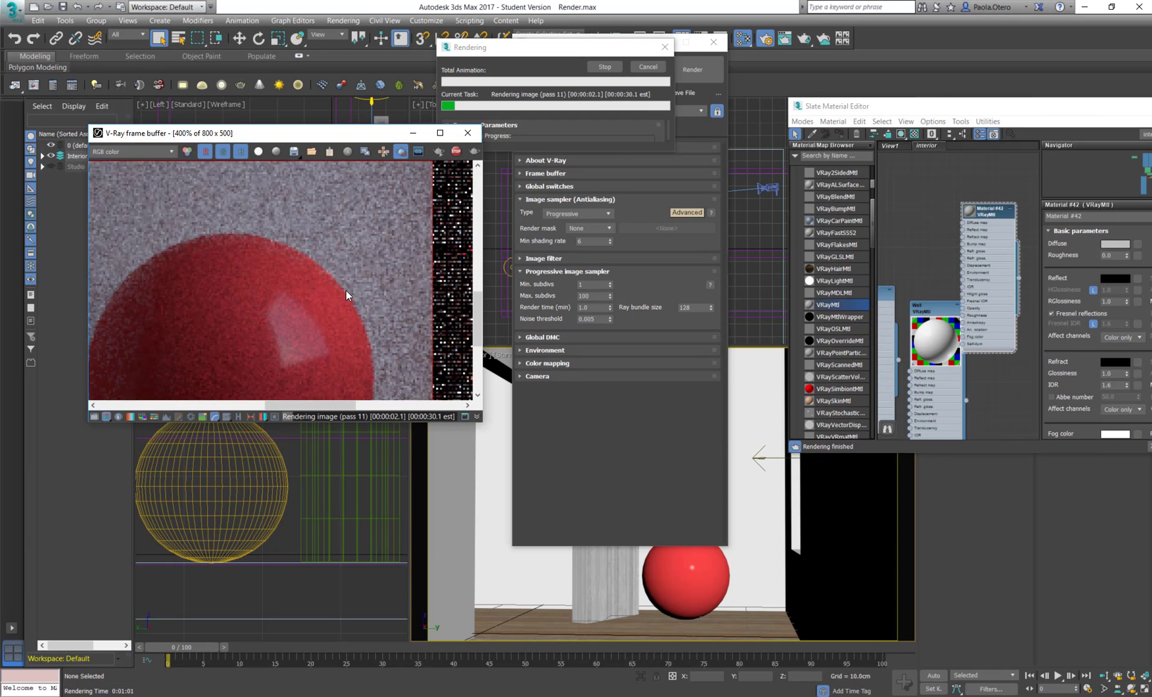
scroll(338, 291, up, 2)
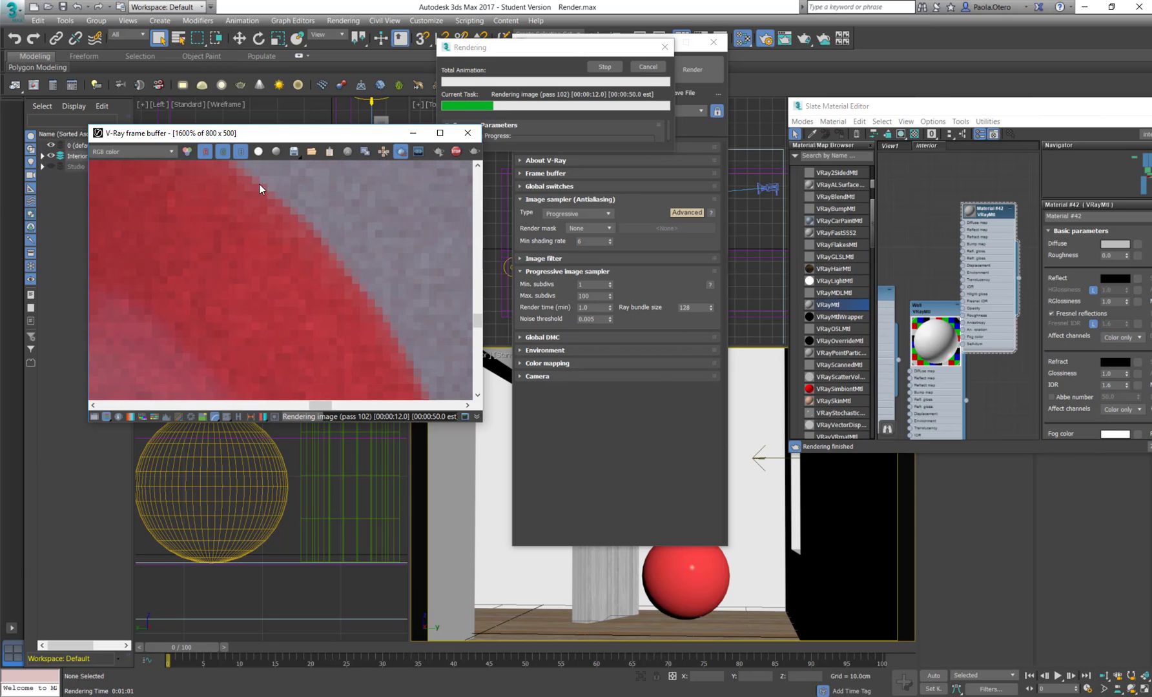
scroll(346, 257, down, 3)
scroll(346, 253, up, 3)
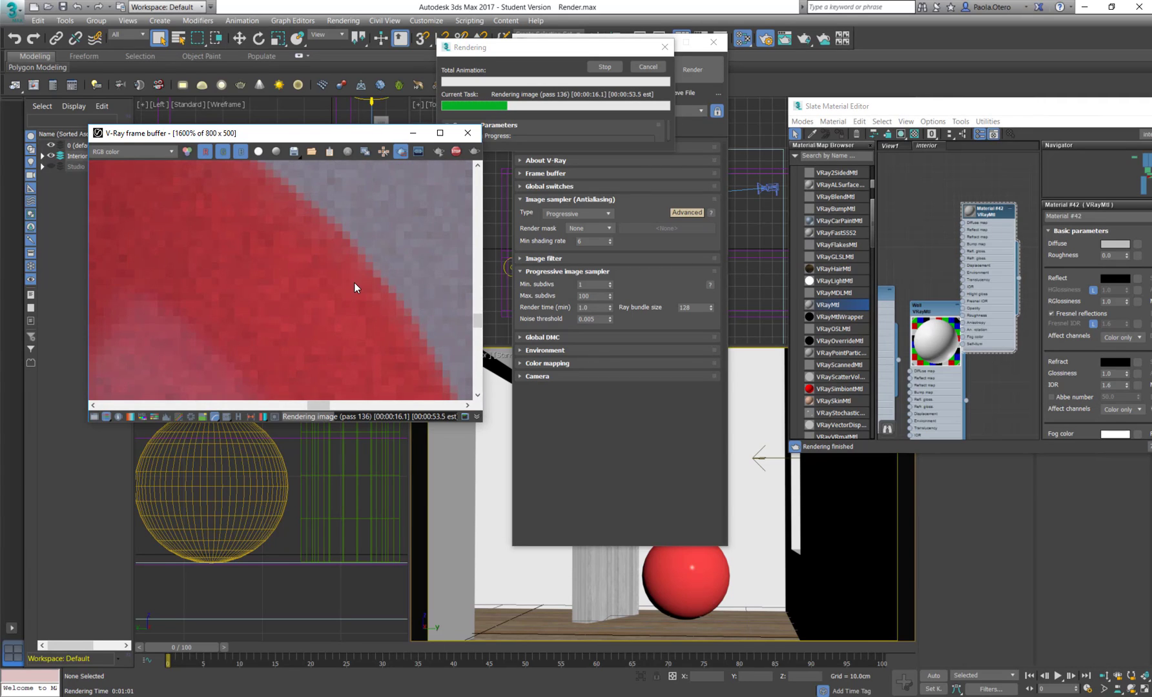
scroll(347, 284, down, 4)
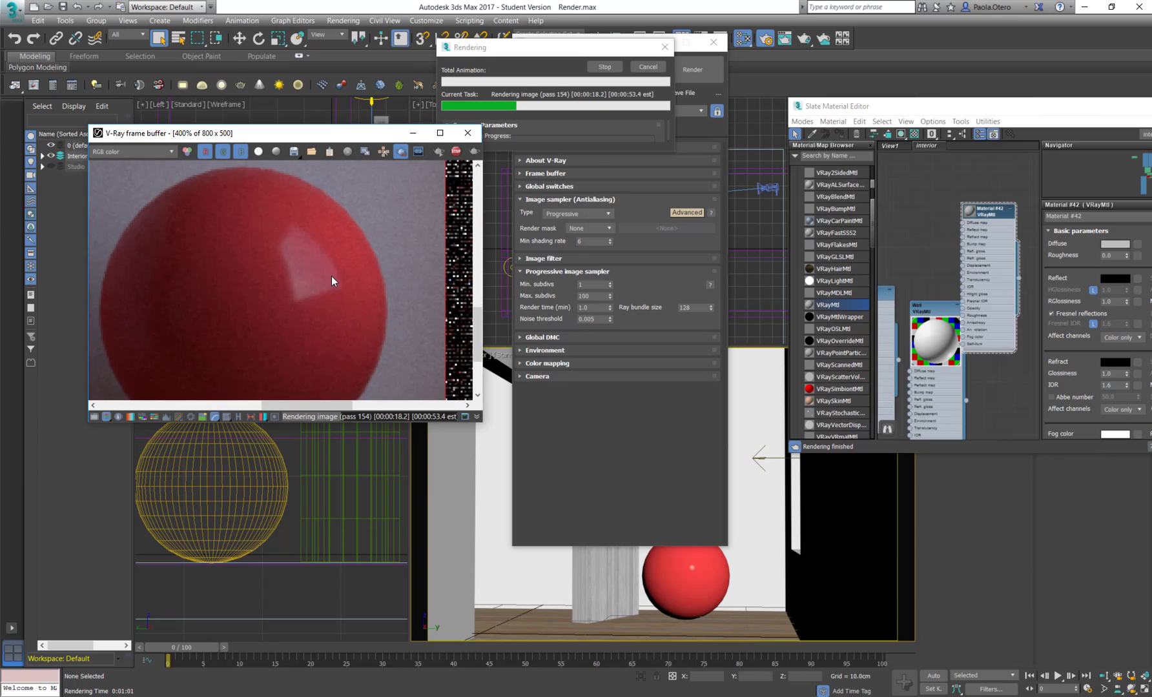
scroll(339, 287, up, 2)
scroll(344, 308, down, 2)
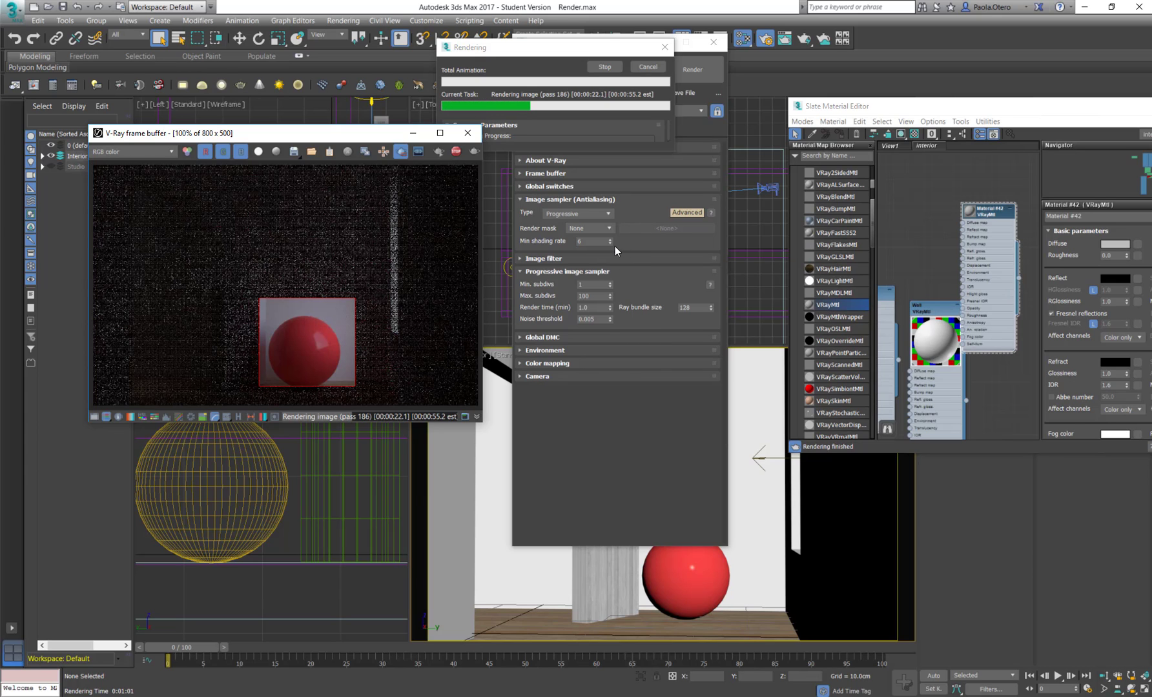
Step: Stop the region render and change the image sampler type to Bucket
click(608, 214)
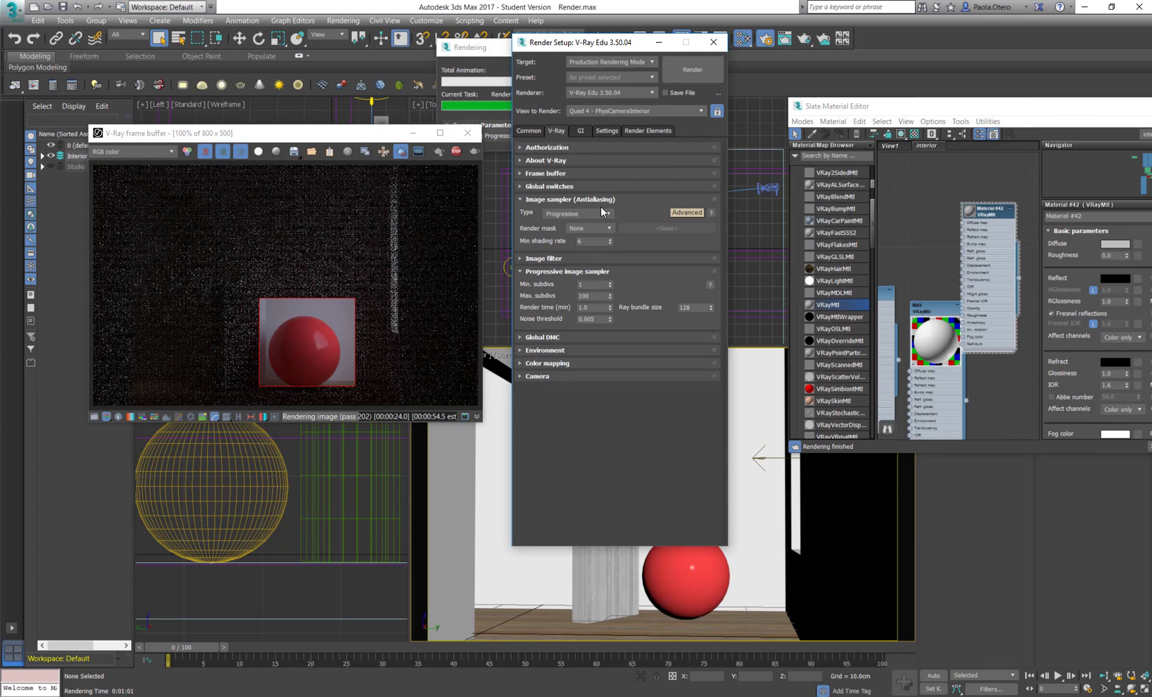
click(471, 42)
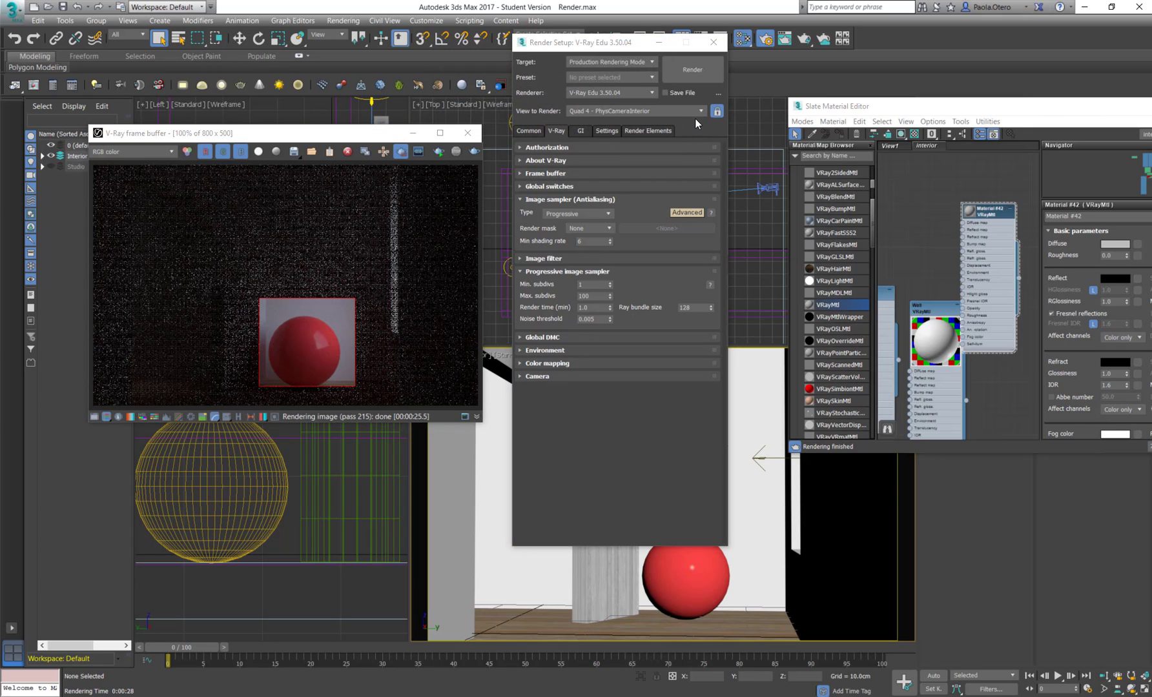
click(608, 213)
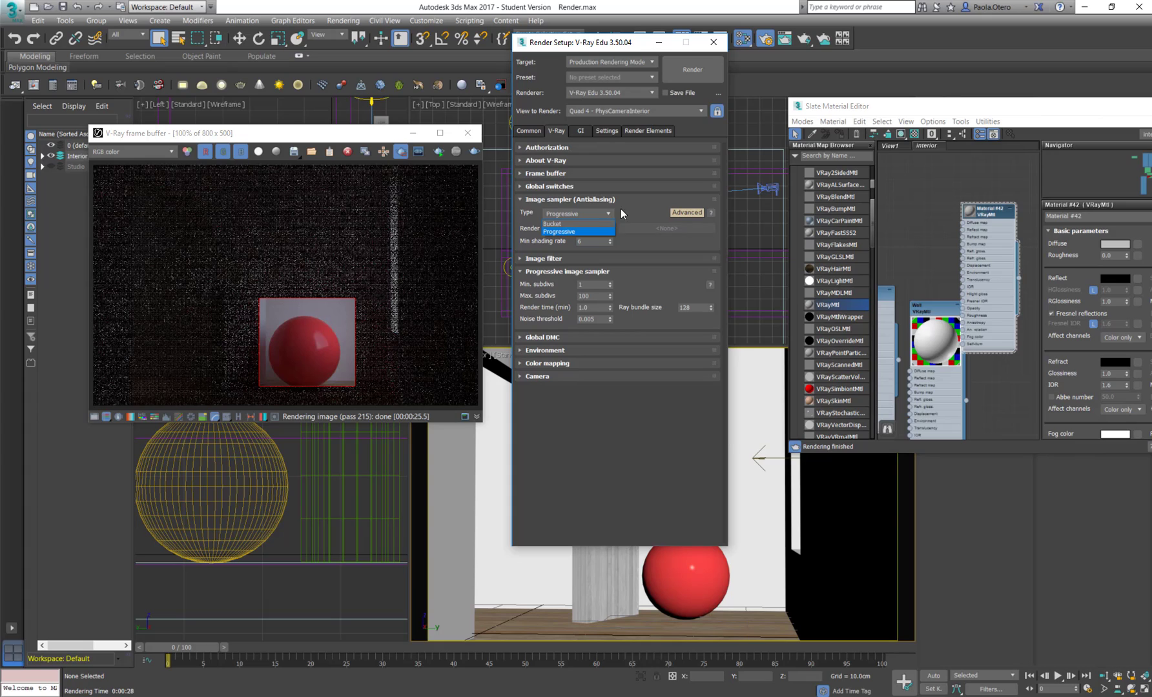
click(606, 220)
click(610, 217)
click(601, 222)
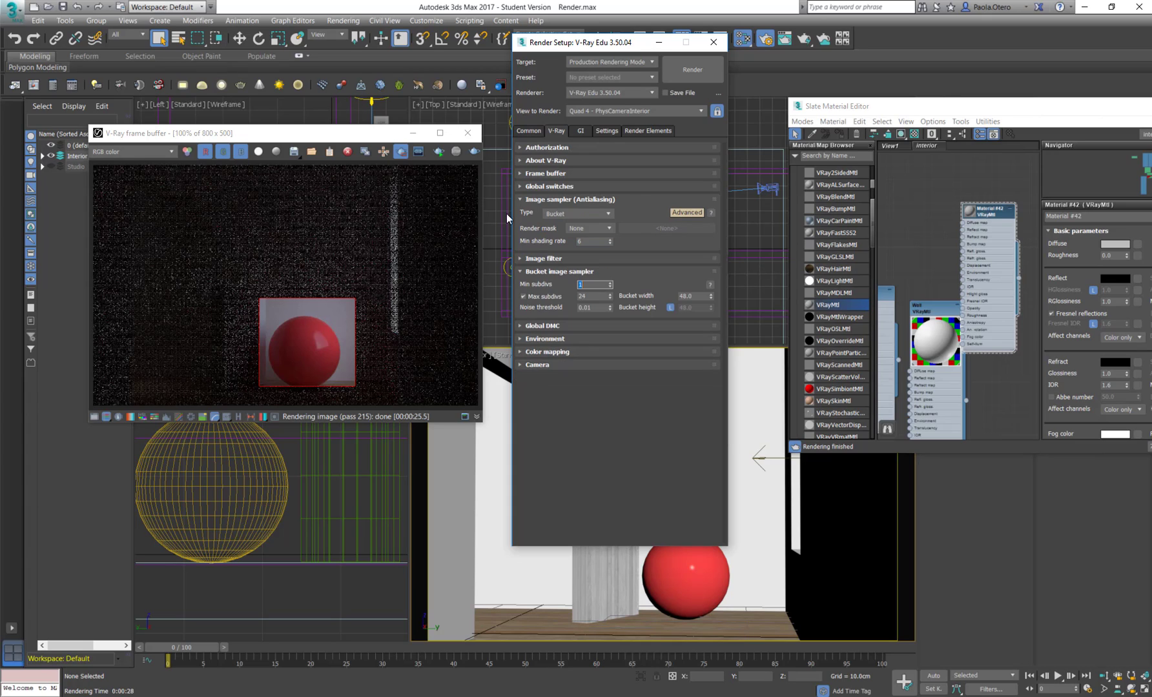
Step: Render the sphere region with the Bucket sampler, stop it, and set the sampler type back to Progressive
click(473, 152)
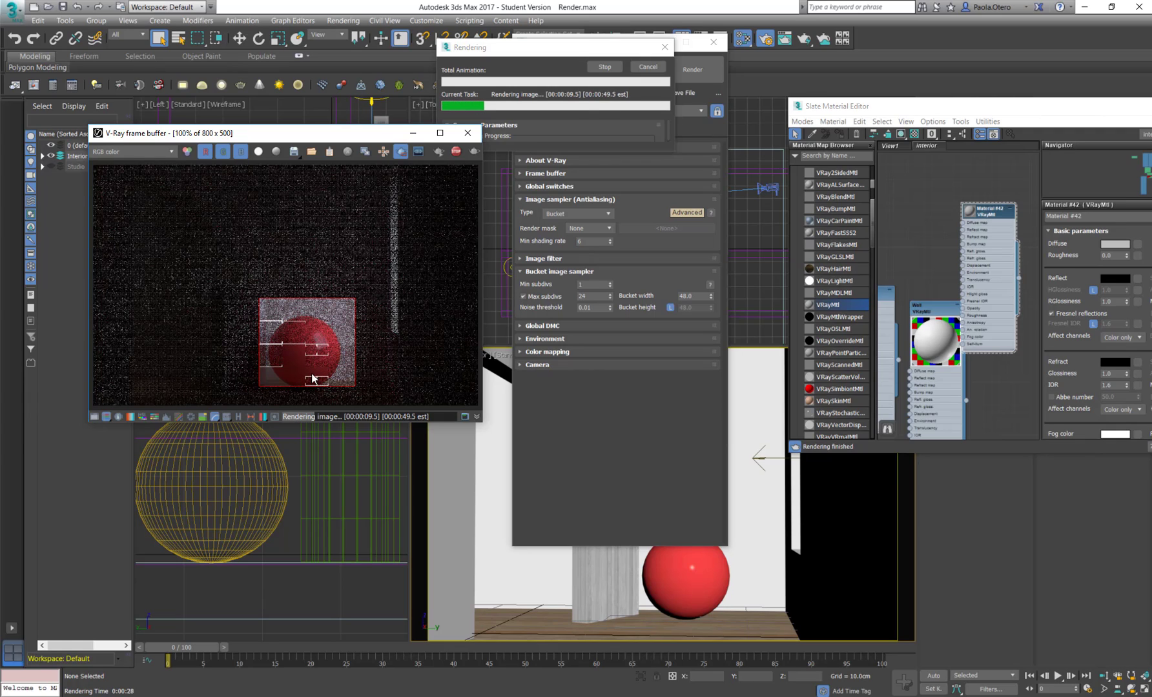
click(607, 67)
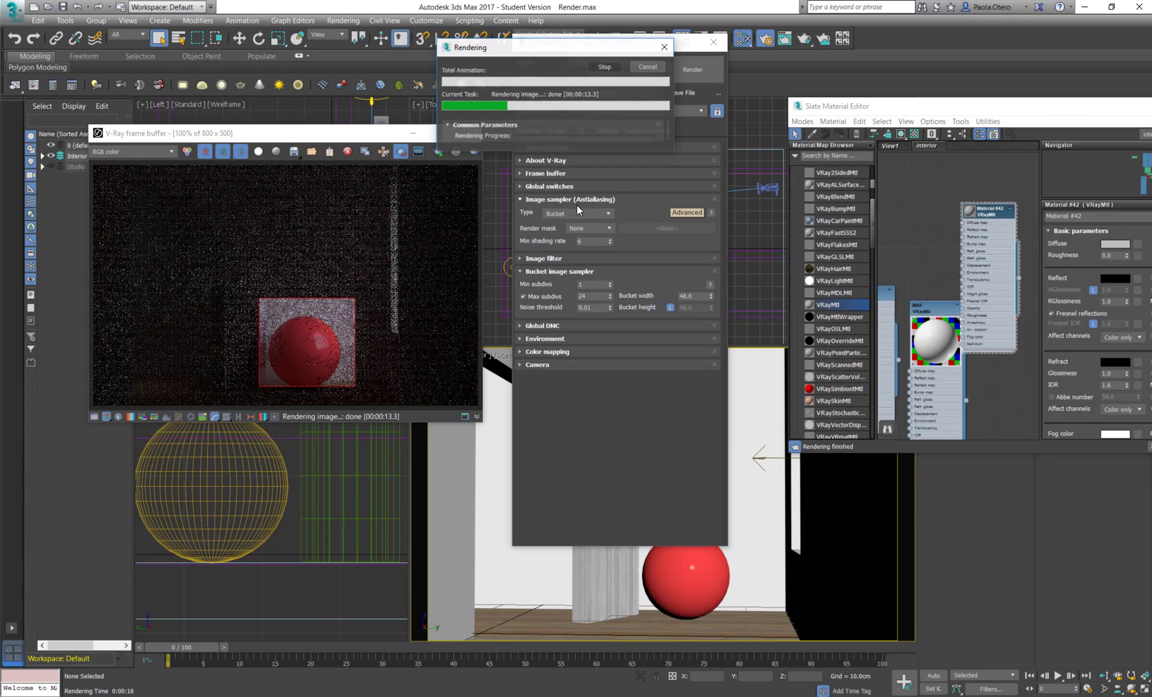
click(598, 215)
click(591, 235)
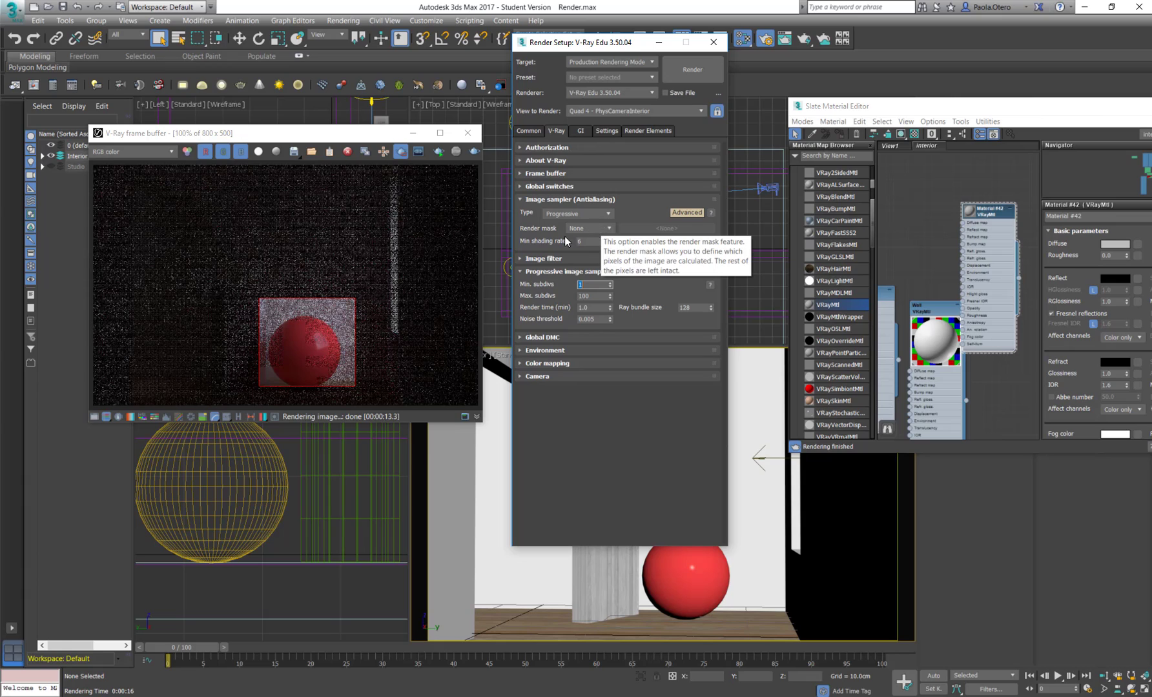
Step: Turn off the region and render the whole interior with the Progressive sampler
click(402, 158)
drag(379, 253, 200, 401)
click(401, 151)
click(471, 152)
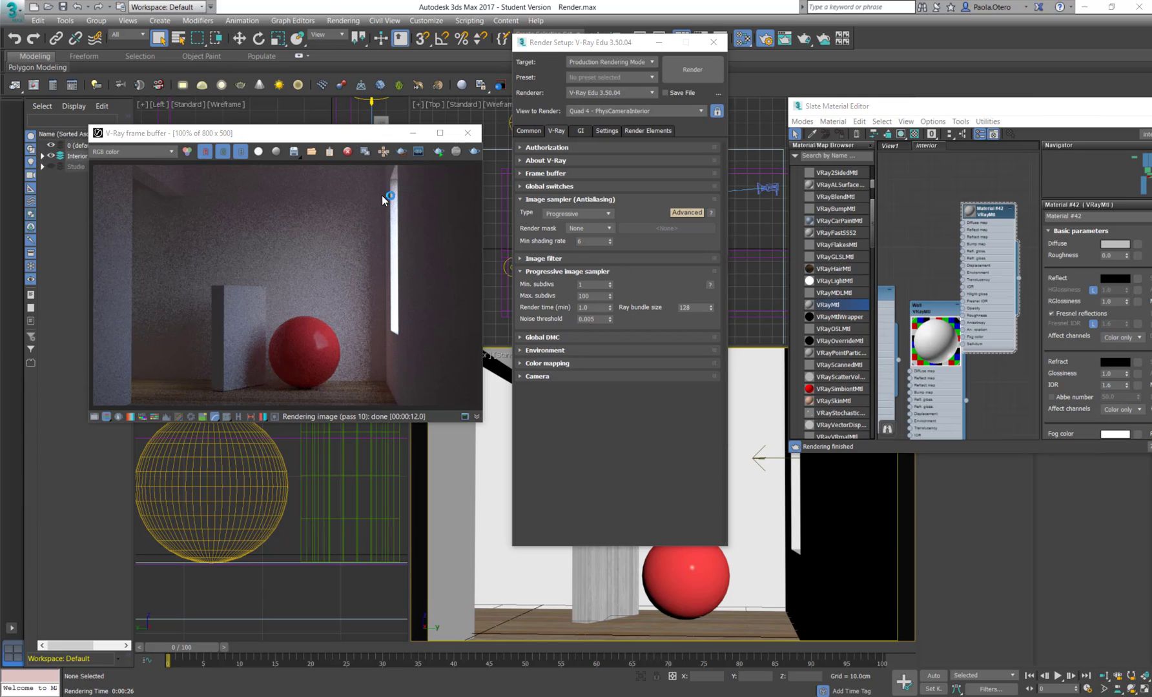
drag(371, 133, 369, 135)
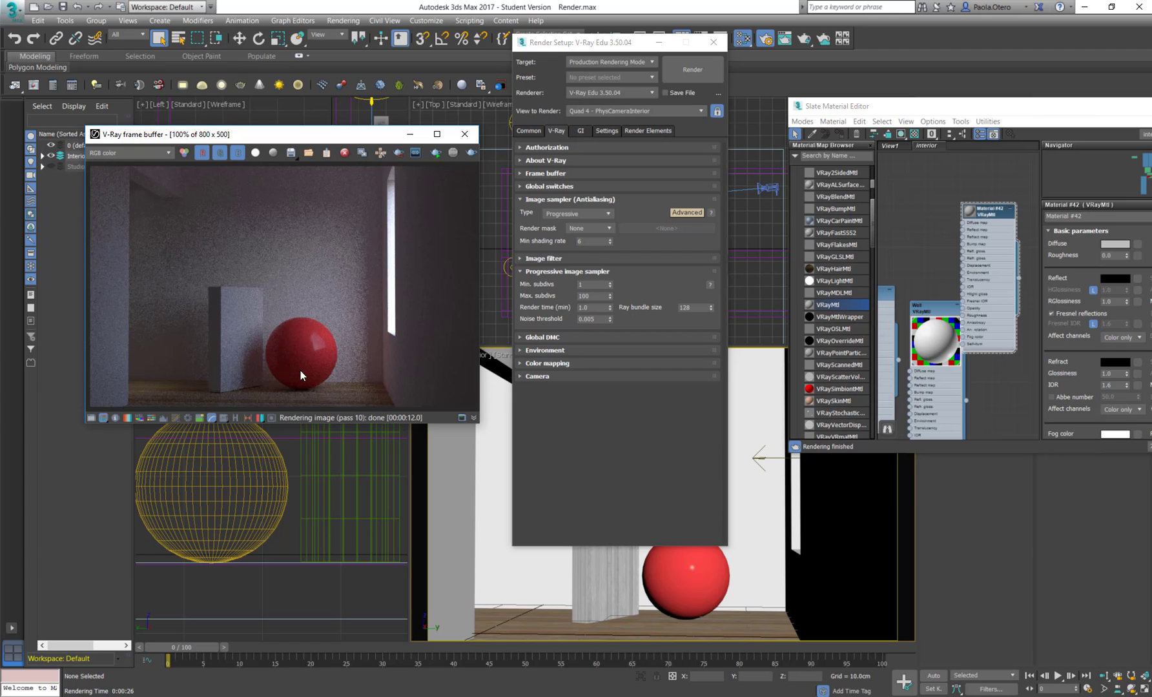
Step: Select the red sphere in the camera view and assign the dark blue ball VRayMtl to it
middle_drag(914, 249, 1000, 229)
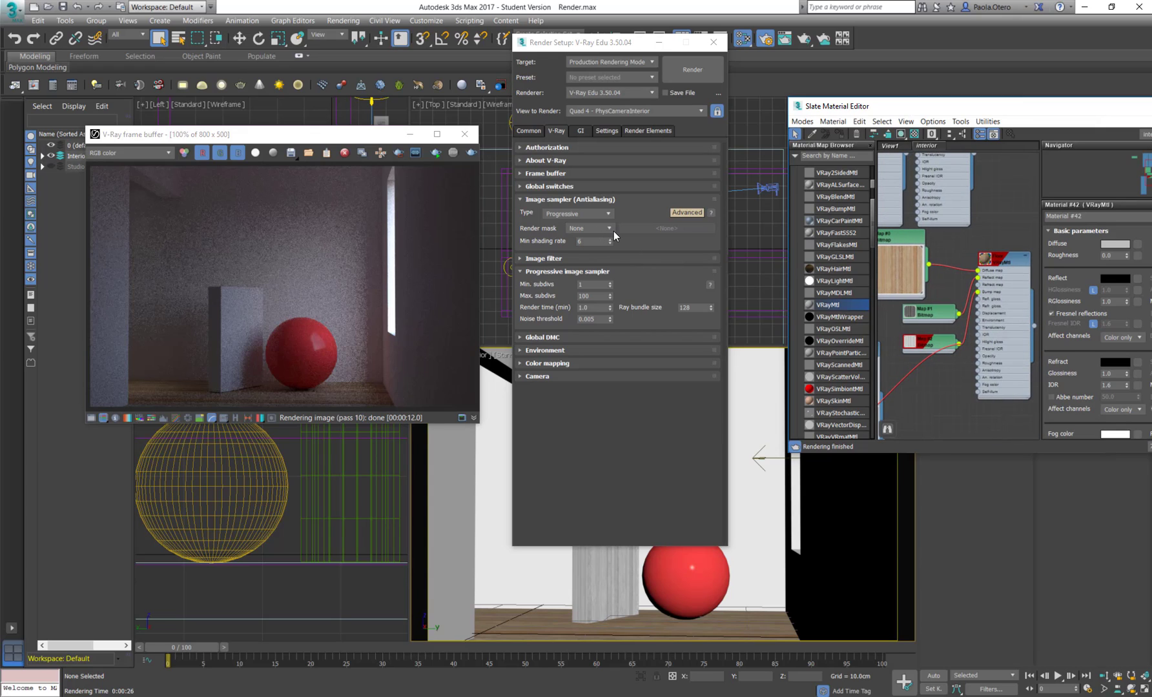
click(711, 575)
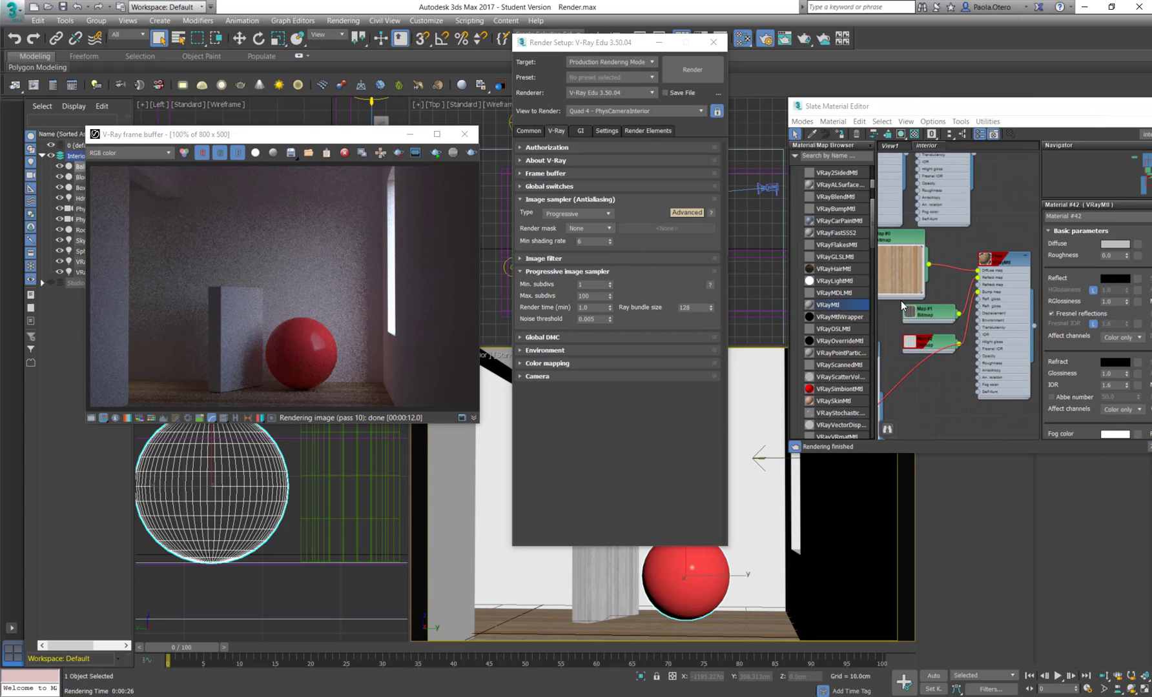
middle_drag(900, 301, 987, 301)
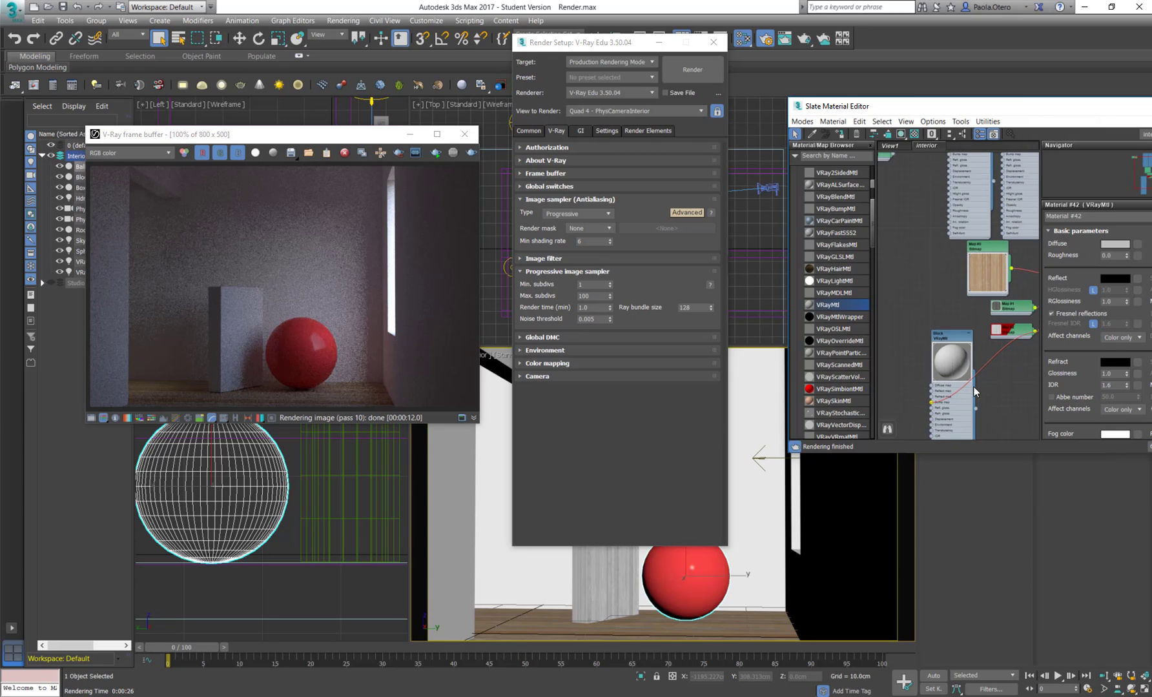
middle_drag(974, 387, 958, 432)
middle_drag(962, 251, 902, 291)
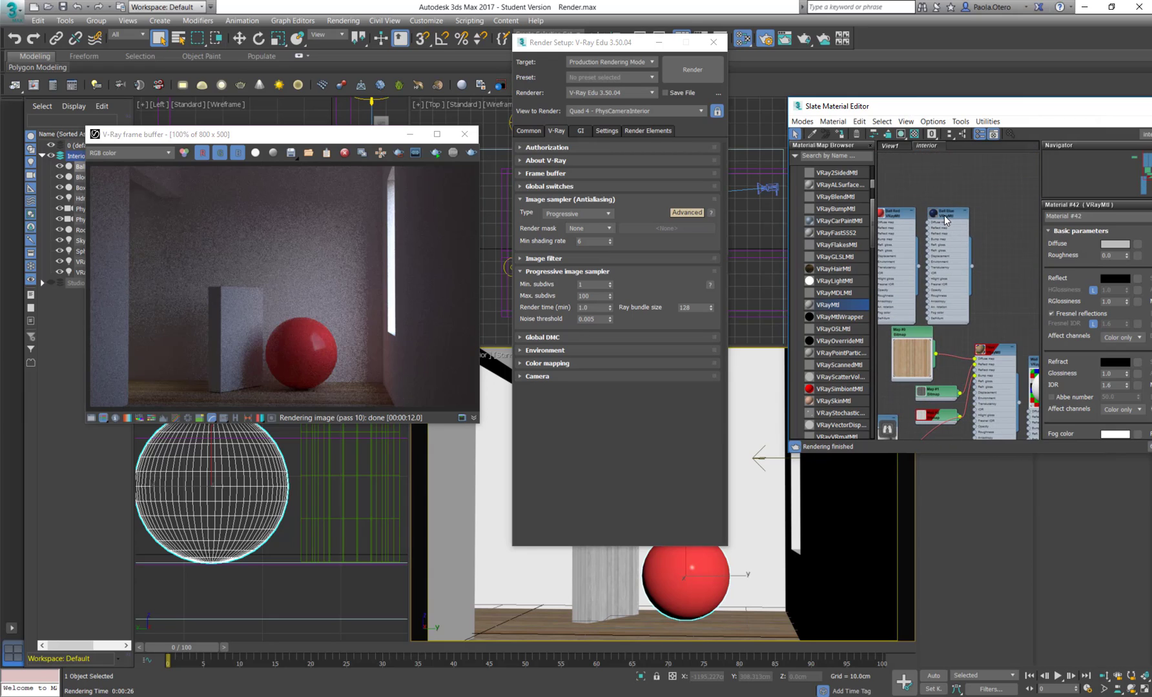
click(944, 217)
click(842, 134)
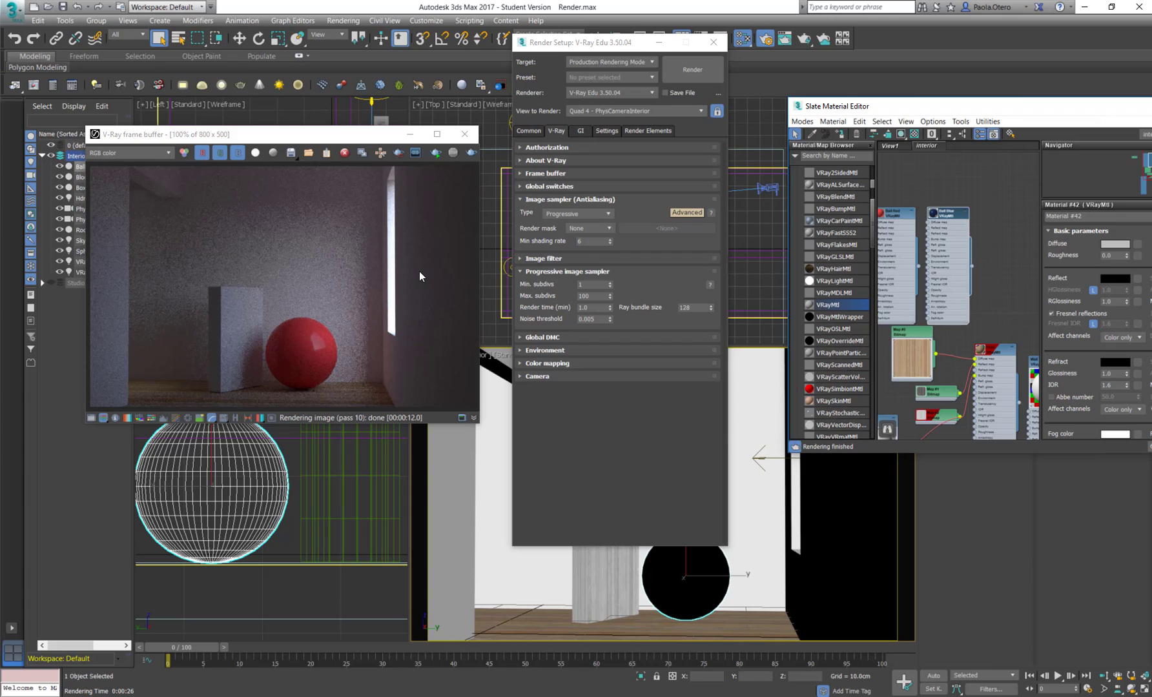
Step: Set the render mask to Selected and render only the selected sphere over the previous image
click(609, 229)
click(605, 258)
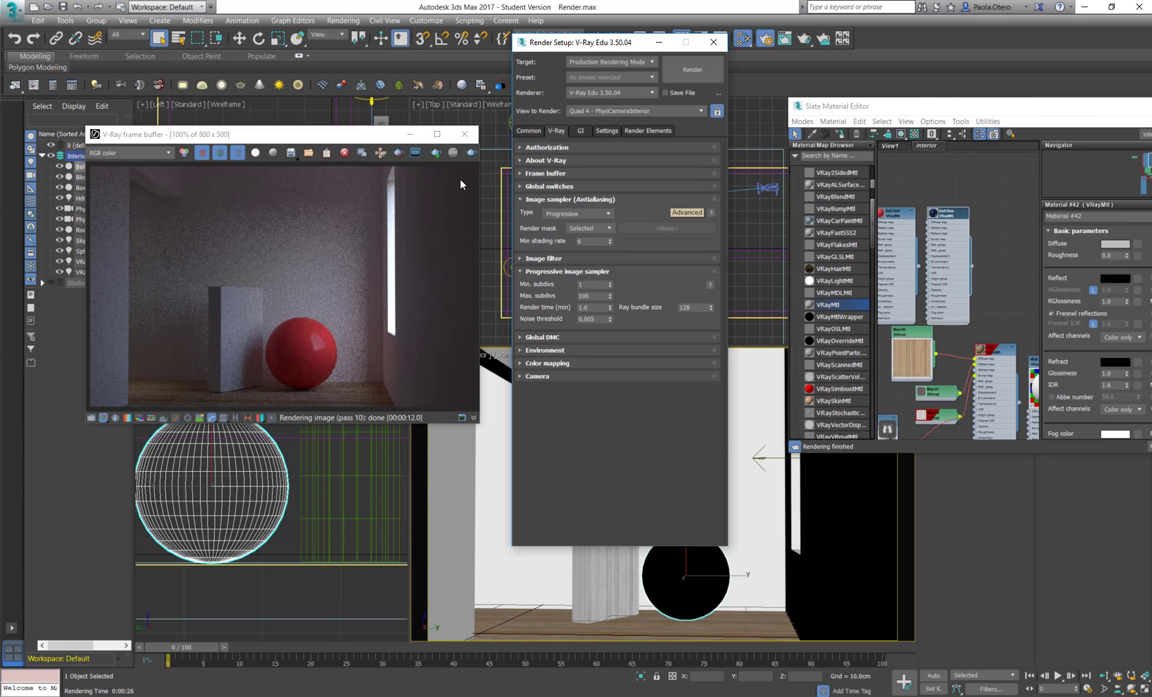
click(471, 154)
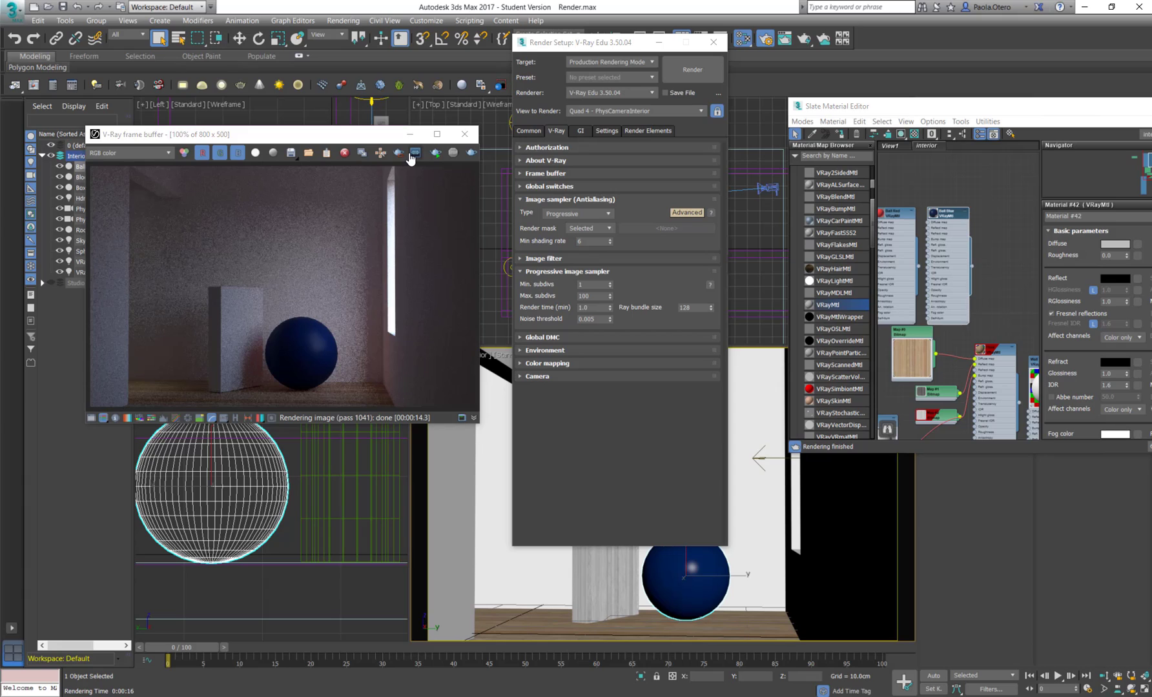
Step: Clear the frame buffer image and render the masked sphere again
click(344, 153)
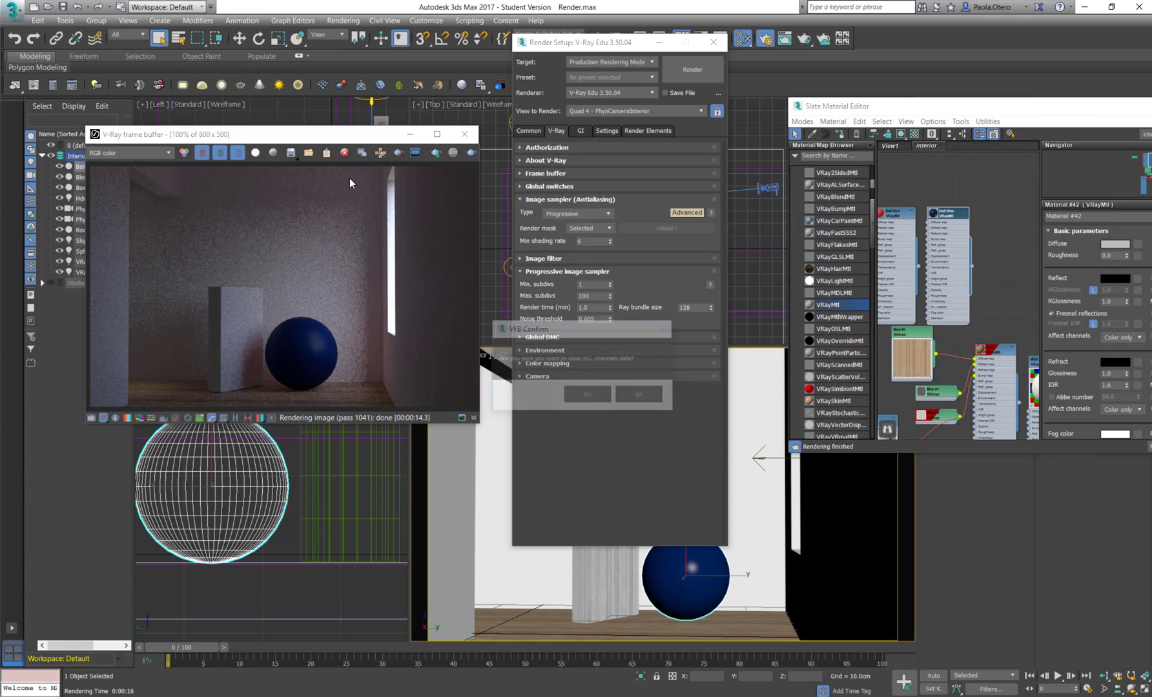
click(587, 395)
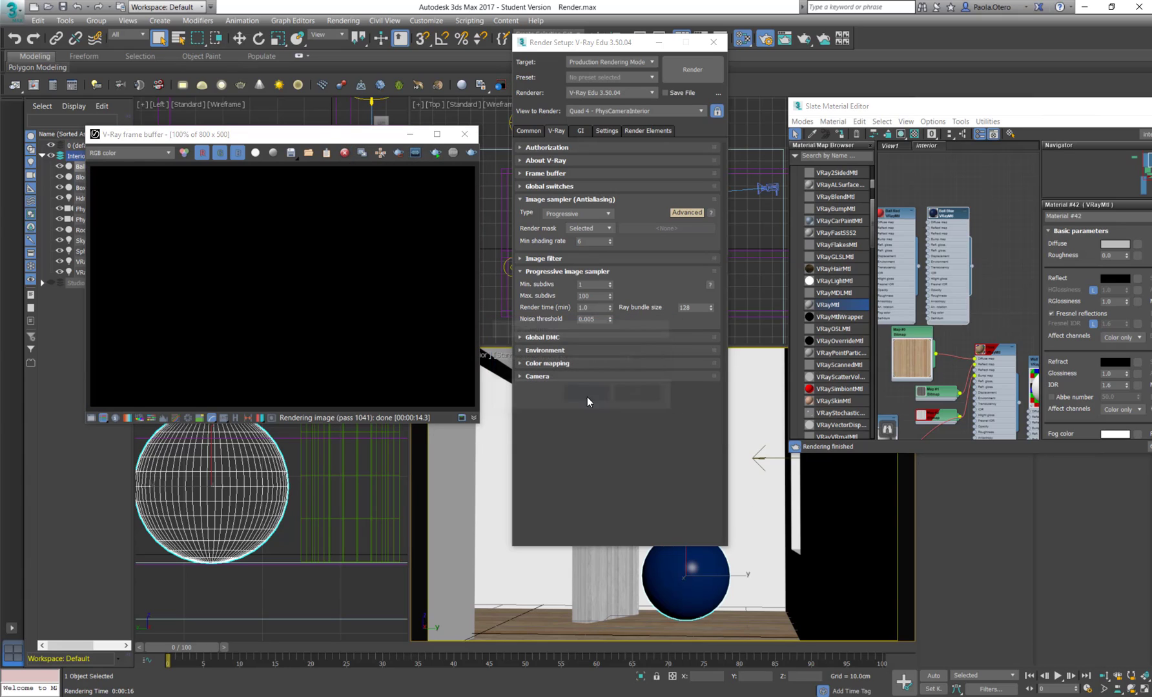
click(473, 152)
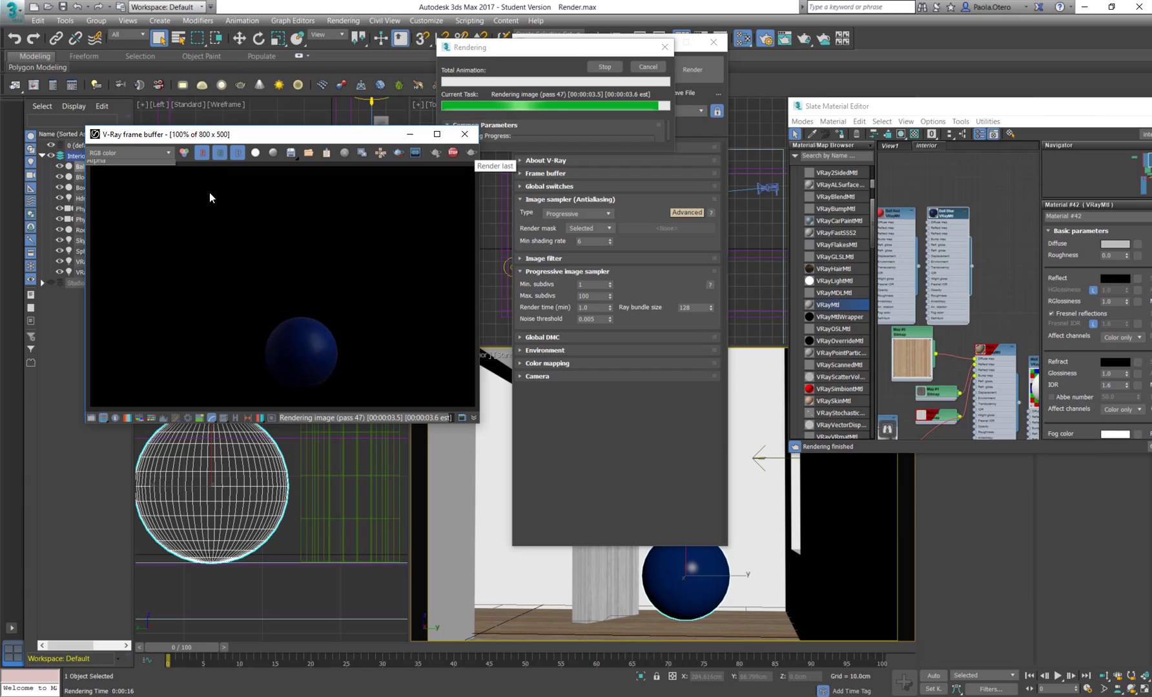
Step: Inspect the Alpha channel of the masked sphere render, then return the frame buffer to RGB color
click(167, 153)
click(150, 175)
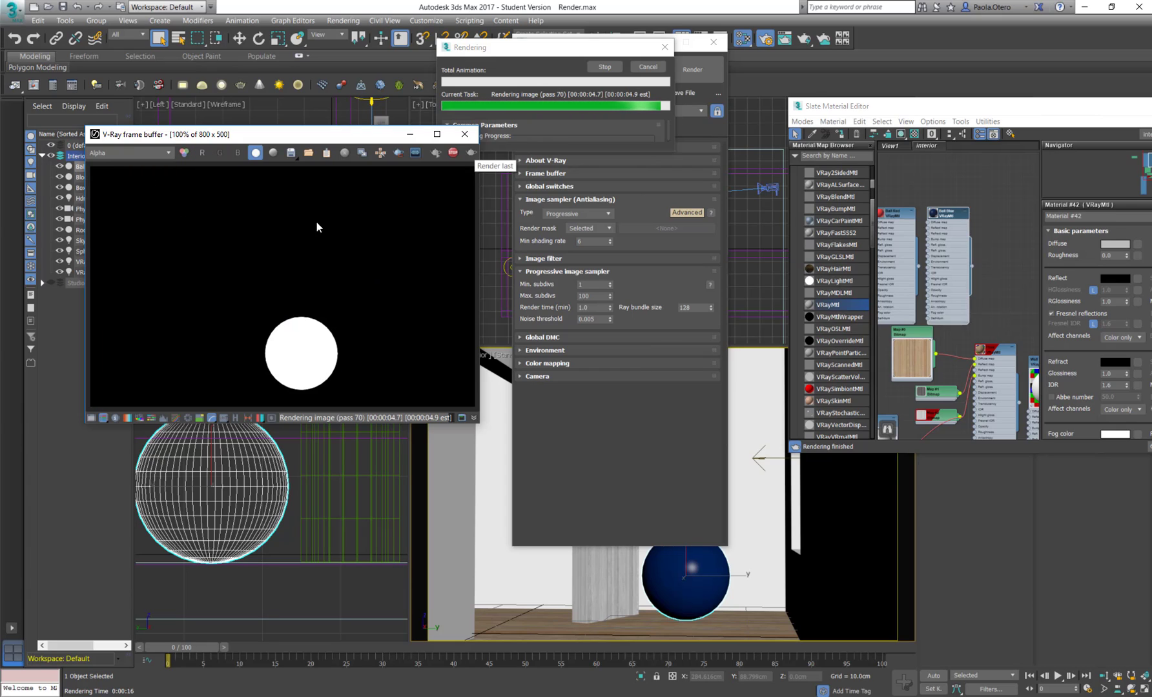
click(167, 153)
click(155, 162)
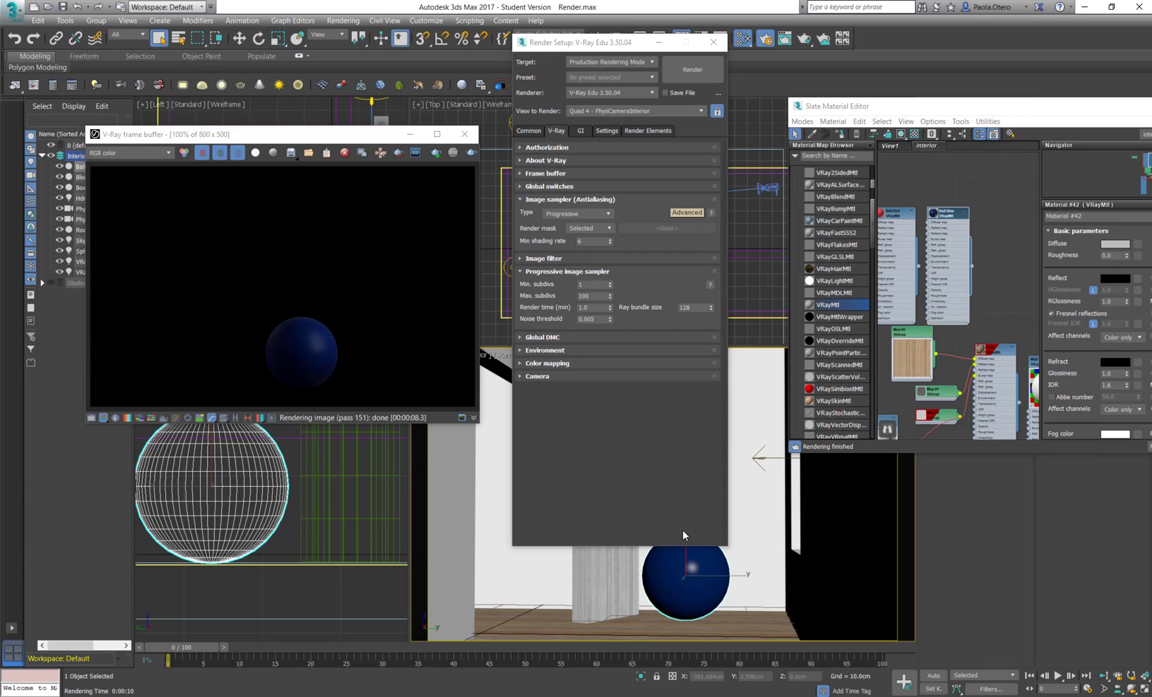
Step: Set the render mask back to None and start rendering the full interior
click(590, 227)
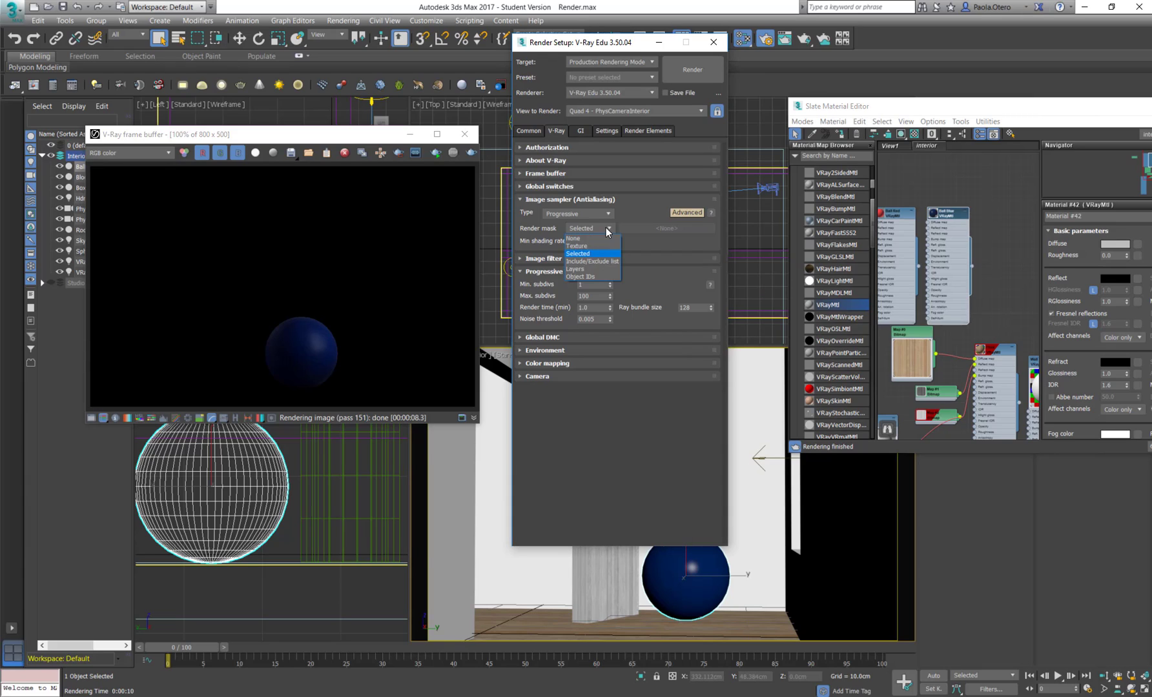
click(597, 238)
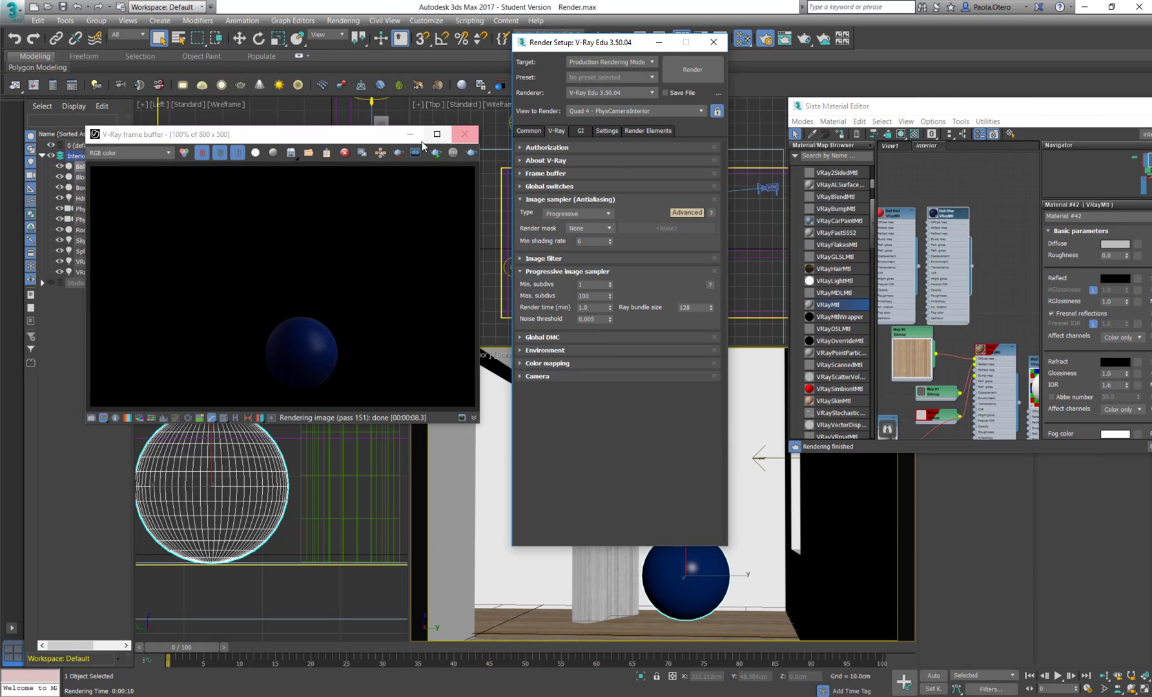
click(471, 154)
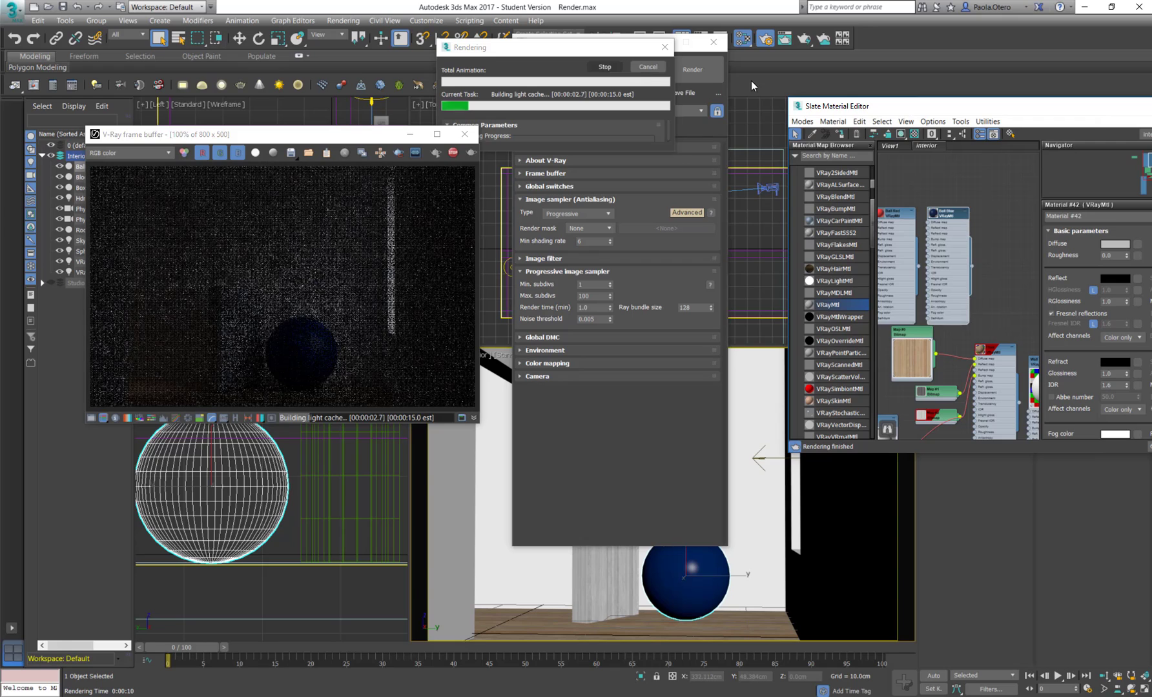
Step: Interrupt the full render and assign the red ball VRayMtl to the selected sphere
click(396, 153)
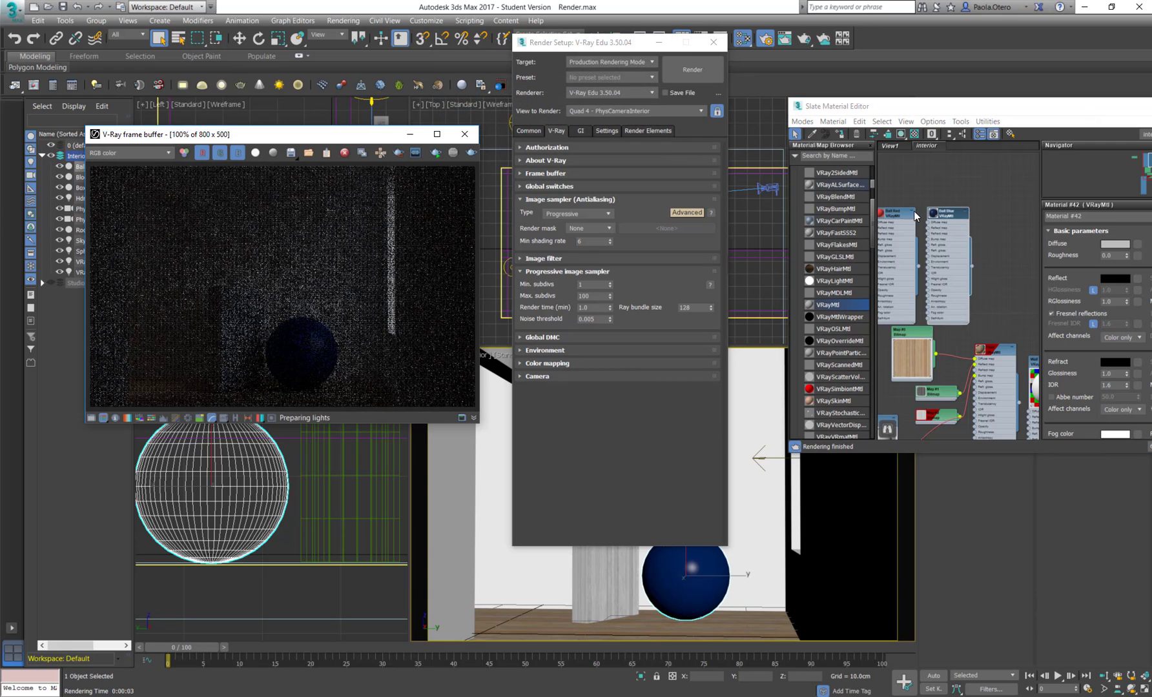
click(840, 133)
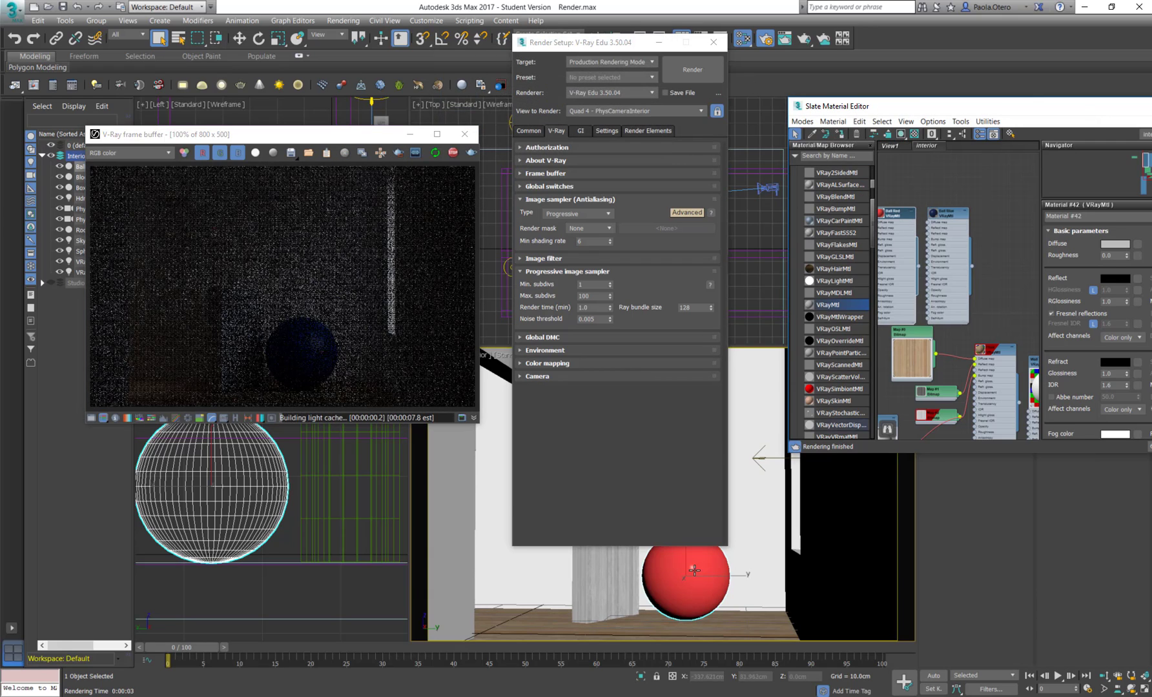